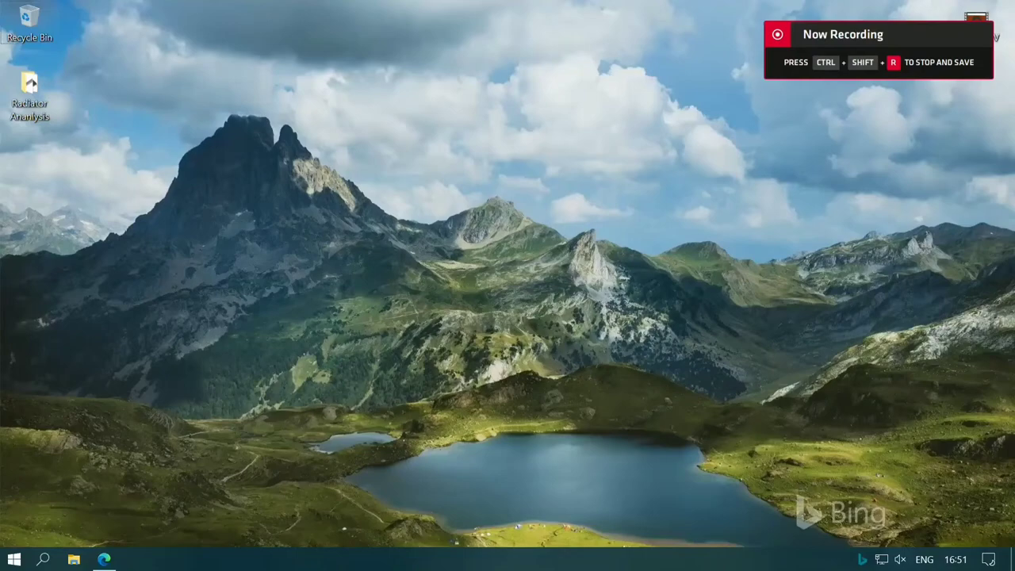
Open the Radiator Analysis folder and load the Assem2 radiator assembly in SOLIDWORKS
right_click(442, 264)
key(Escape)
double_click(29, 94)
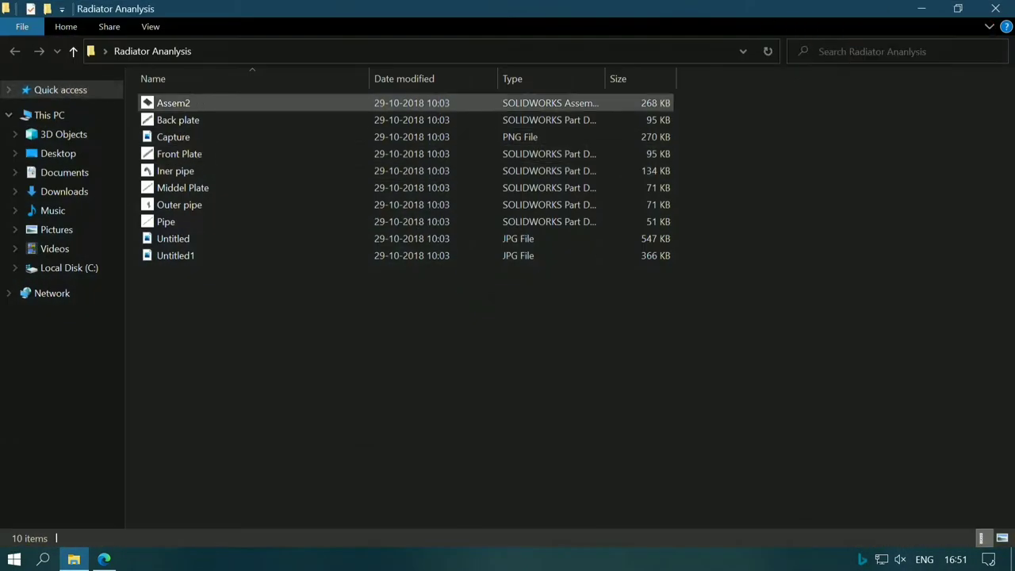
click(173, 103)
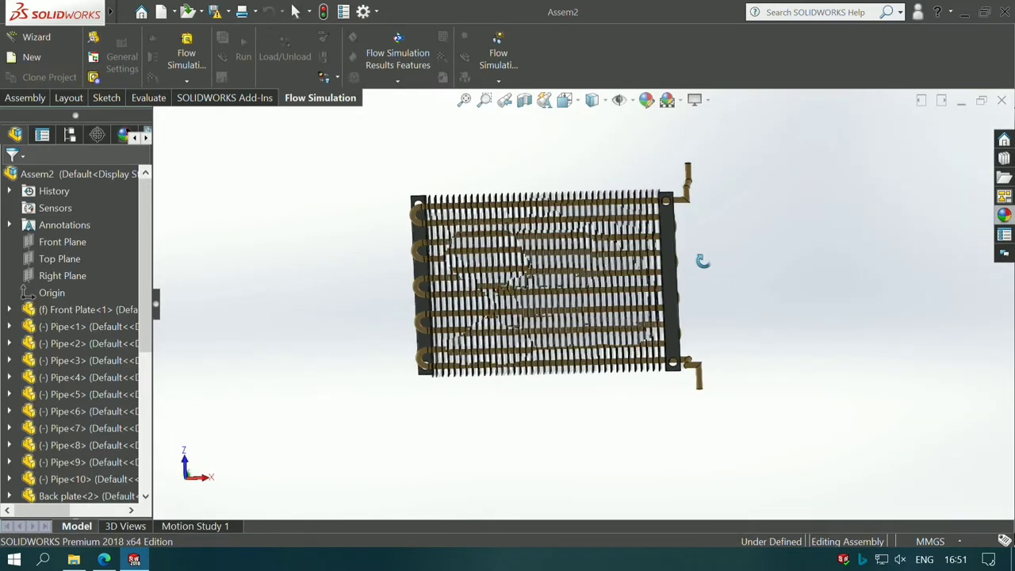
Start creating lids and select the inlet pipe's open end face
middle_drag(703, 262, 365, 344)
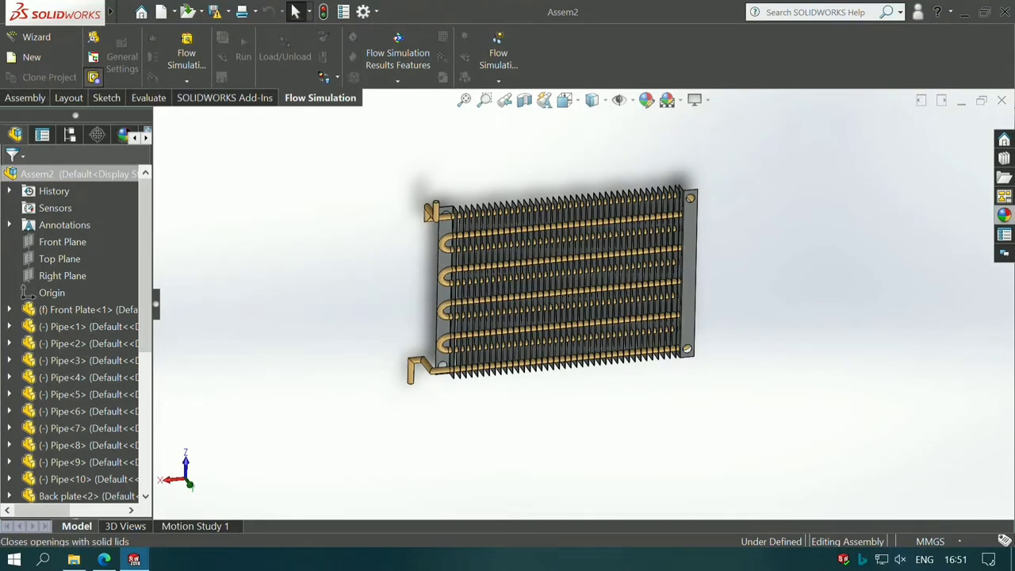
click(93, 77)
scroll(431, 201, down, 3)
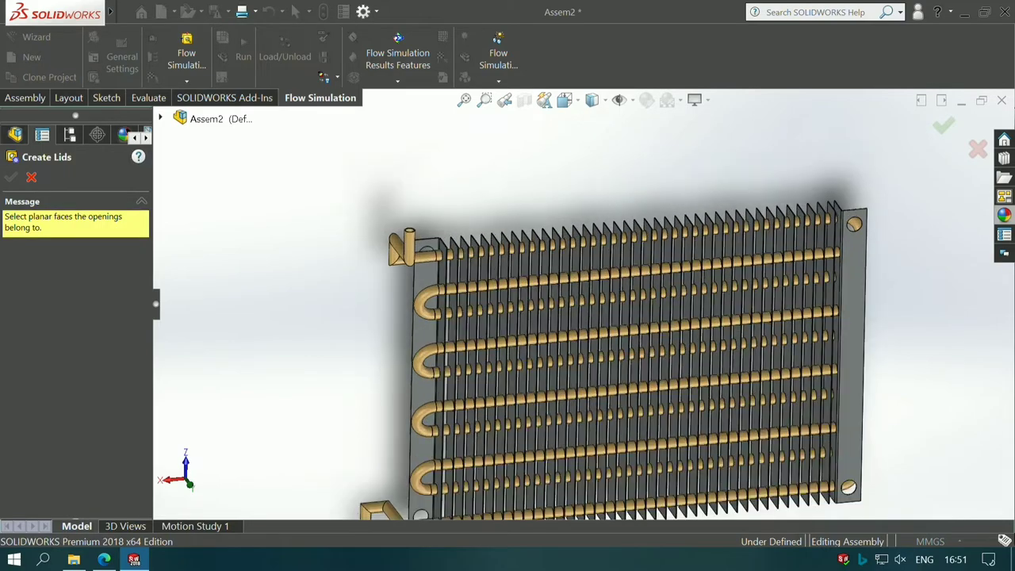
scroll(431, 201, down, 3)
scroll(431, 200, down, 3)
scroll(478, 248, down, 3)
scroll(471, 297, down, 3)
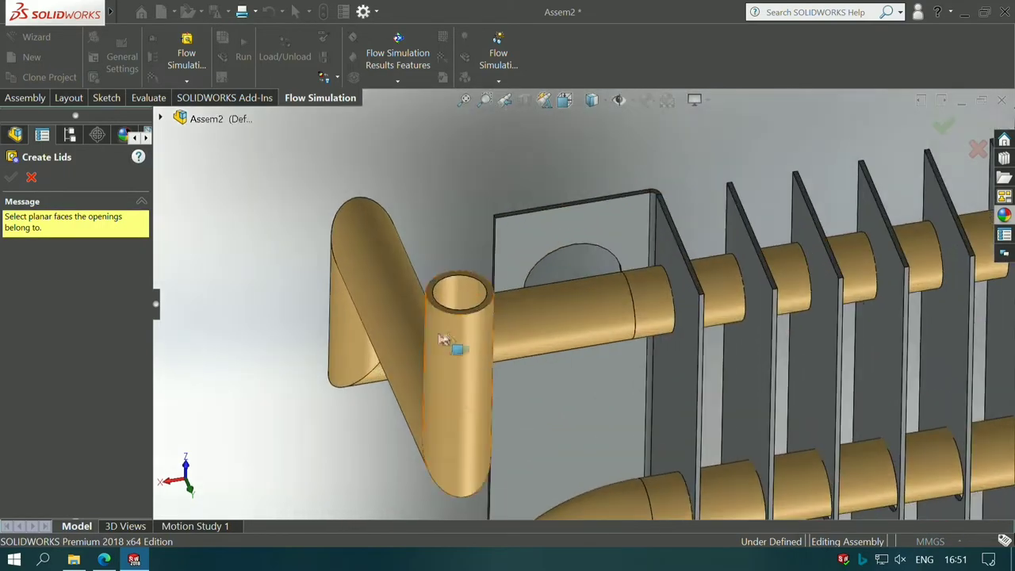
click(483, 312)
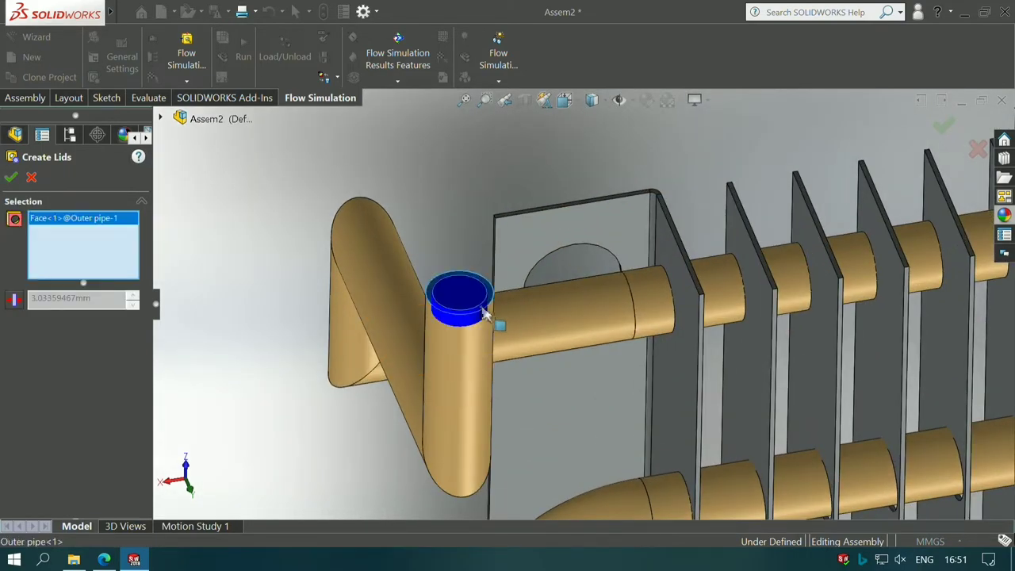
Add the second pipe's open end face and confirm the lids on both pipe ends
scroll(483, 313, up, 5)
scroll(482, 312, up, 3)
scroll(444, 301, down, 5)
scroll(422, 268, down, 3)
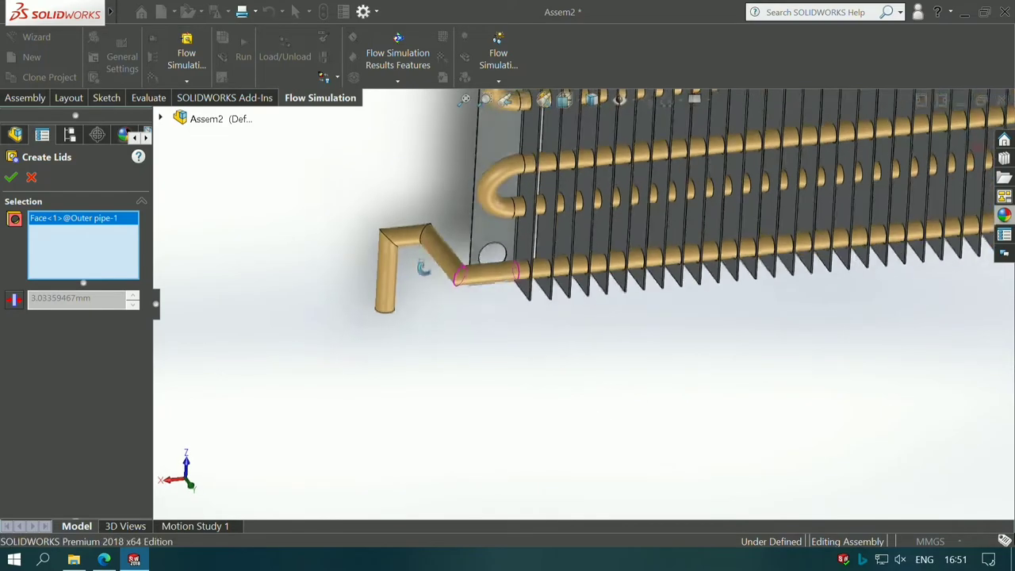
middle_drag(422, 268, 423, 132)
scroll(357, 381, down, 5)
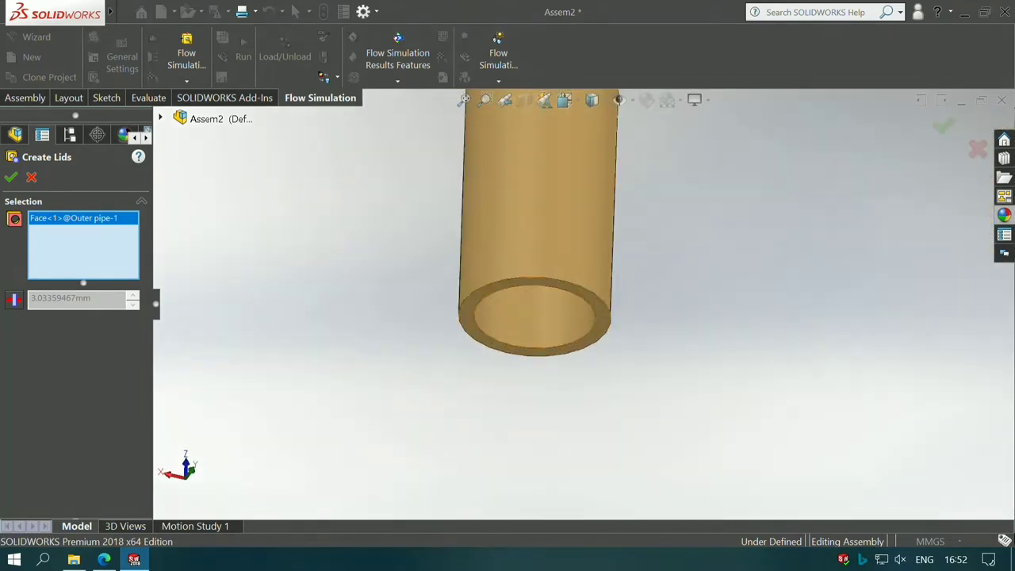
click(476, 306)
click(10, 177)
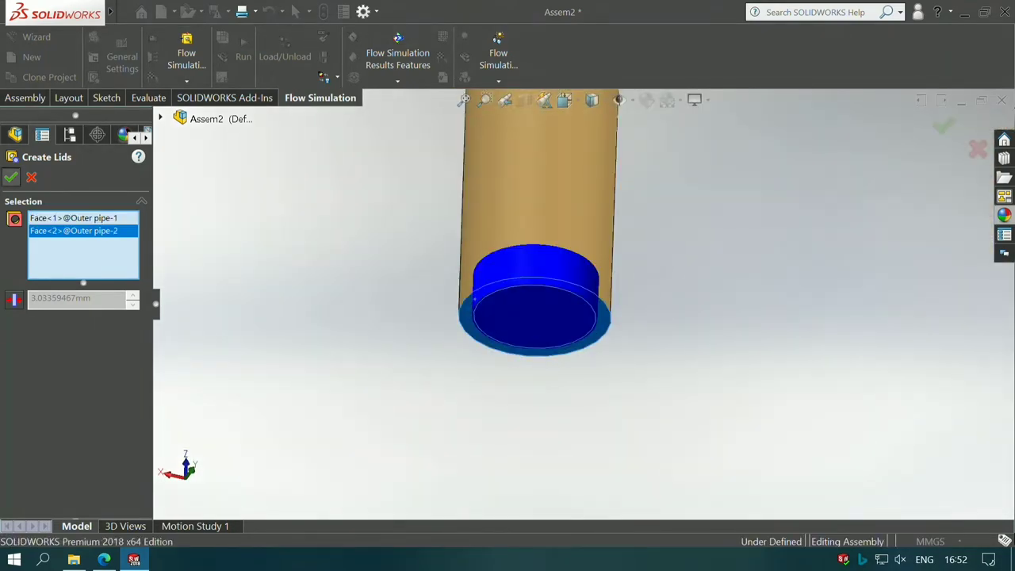
scroll(582, 302, up, 5)
scroll(738, 238, up, 5)
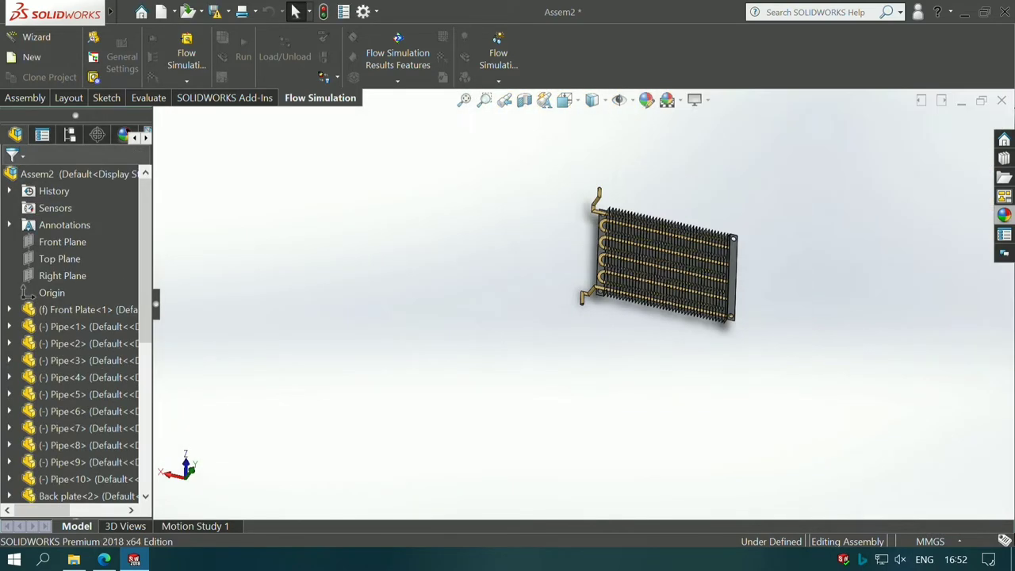
middle_drag(738, 174, 738, 253)
ctrl+middle_drag(666, 262, 396, 396)
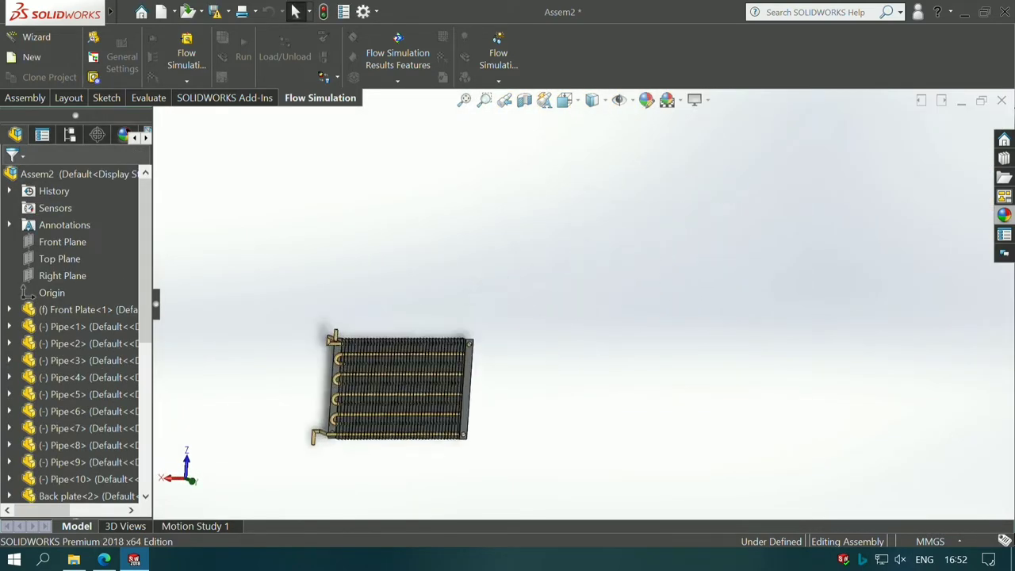
scroll(436, 357, up, 2)
scroll(507, 309, down, 5)
scroll(523, 317, down, 1)
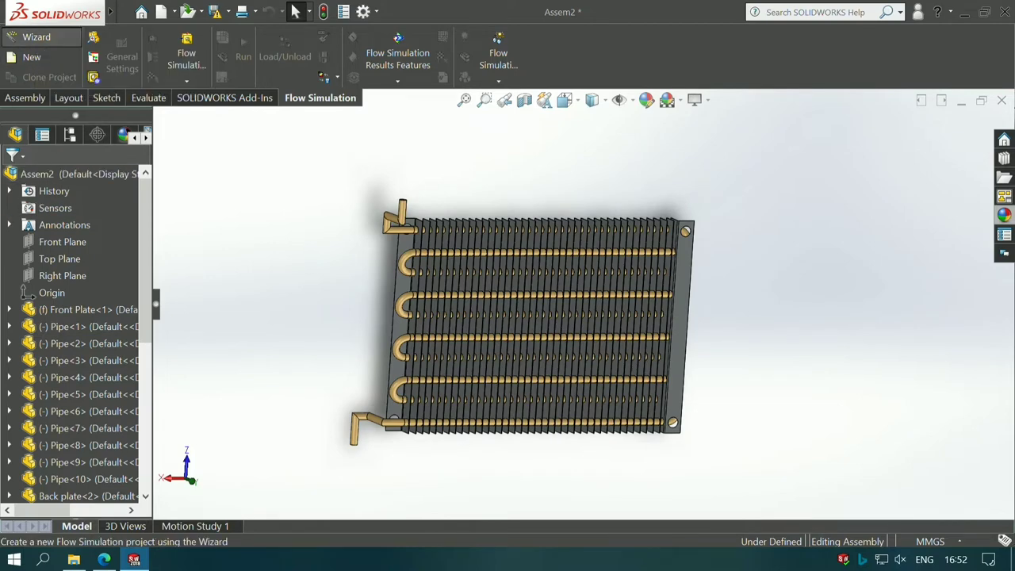
Start a Wizard project named 'Radiator Analysis Al2O3 Nanofluid' using SI units
click(31, 38)
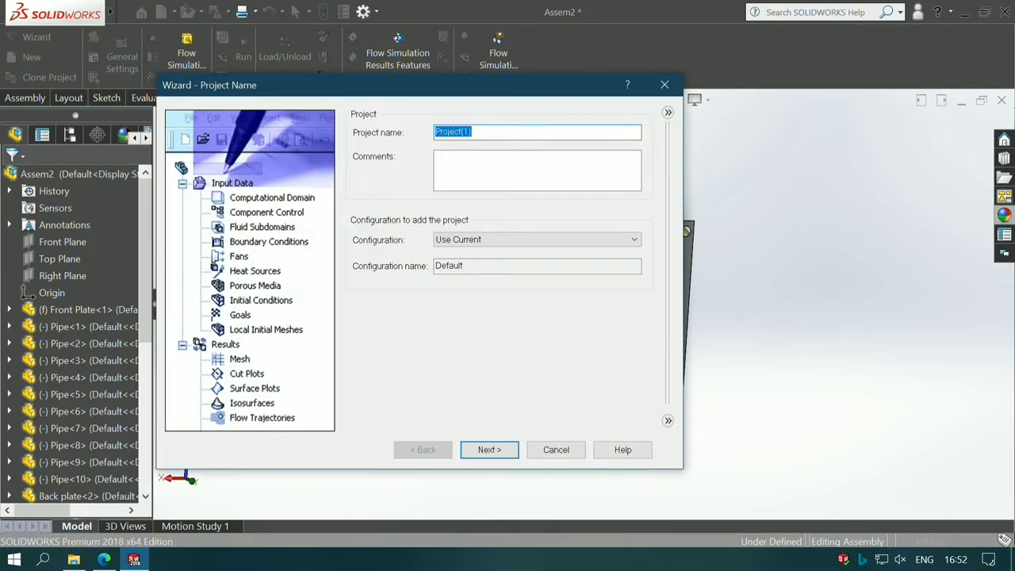
key(BackSpace)
text(Radiator Analysis Al2O3 Nanofluid)
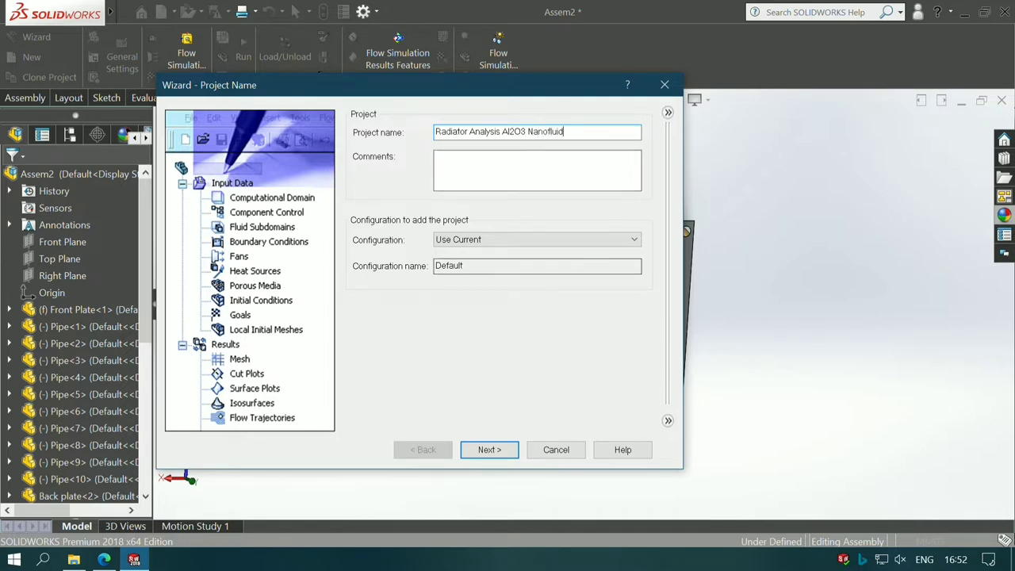
click(489, 450)
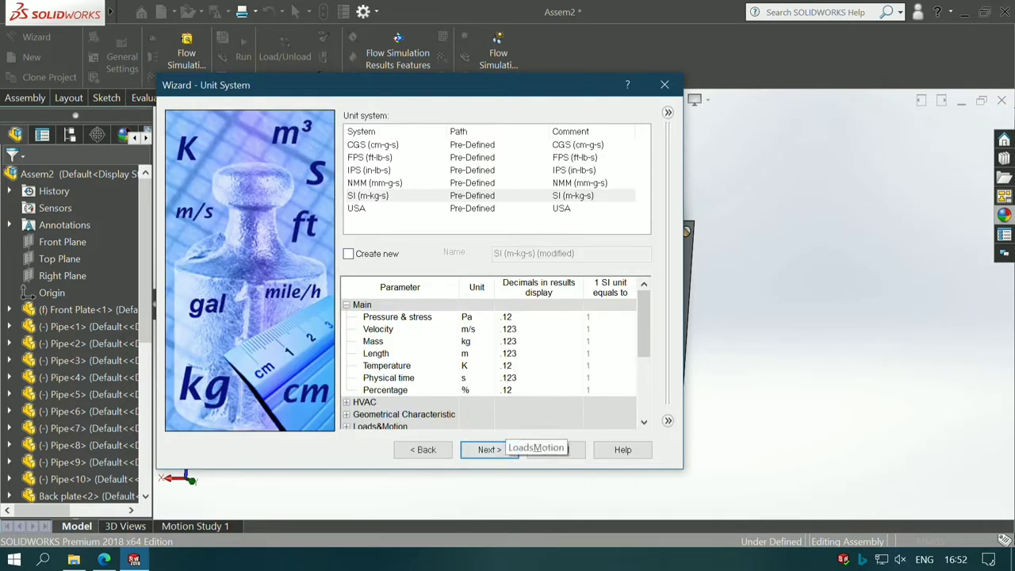
click(489, 449)
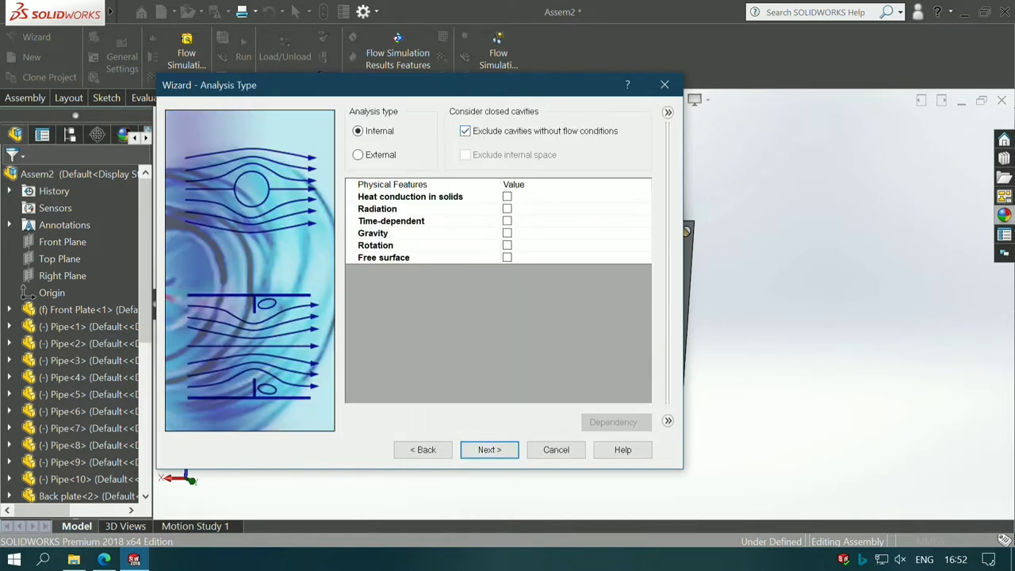
Enable heat conduction in solids and expand the user-defined liquids list
click(507, 197)
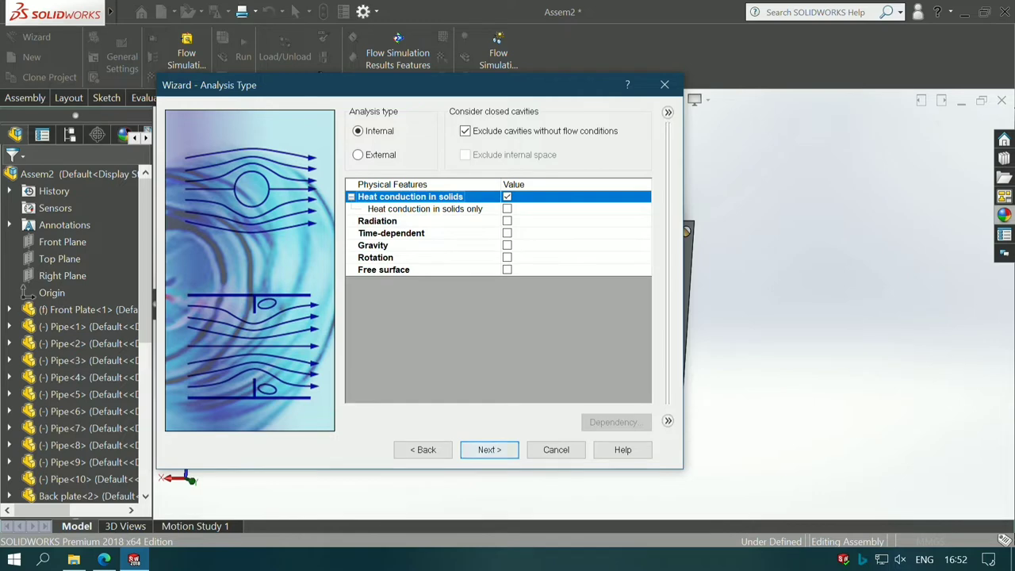
click(489, 449)
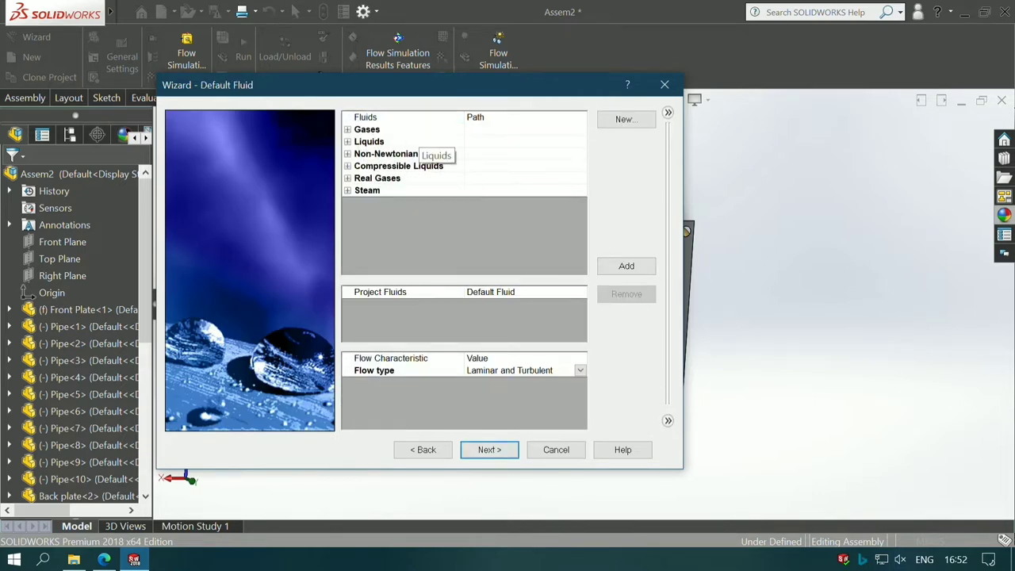
double_click(416, 141)
double_click(385, 154)
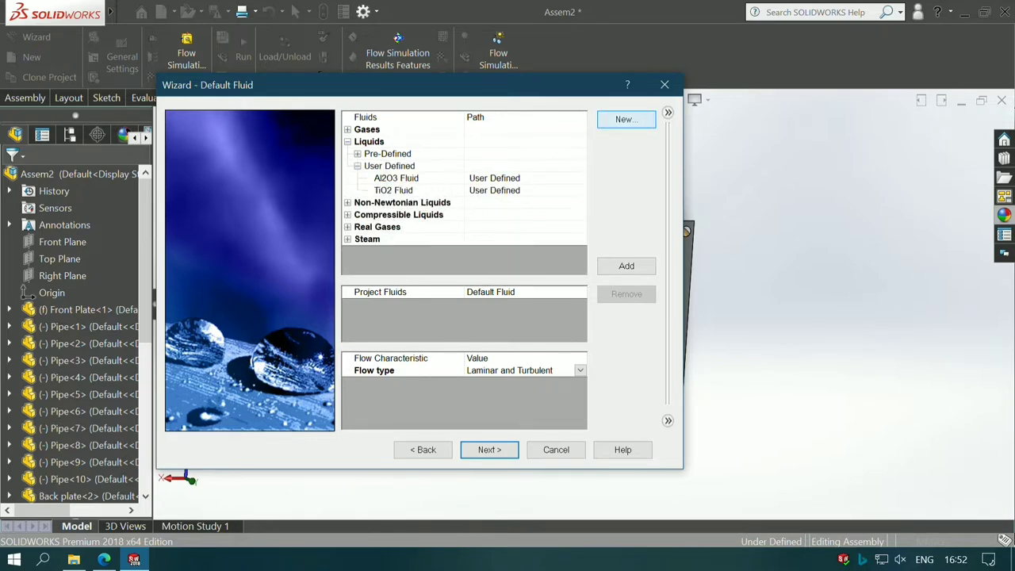
Check the Al2O3 liquid in the Engineering Database's user-defined liquids
click(626, 120)
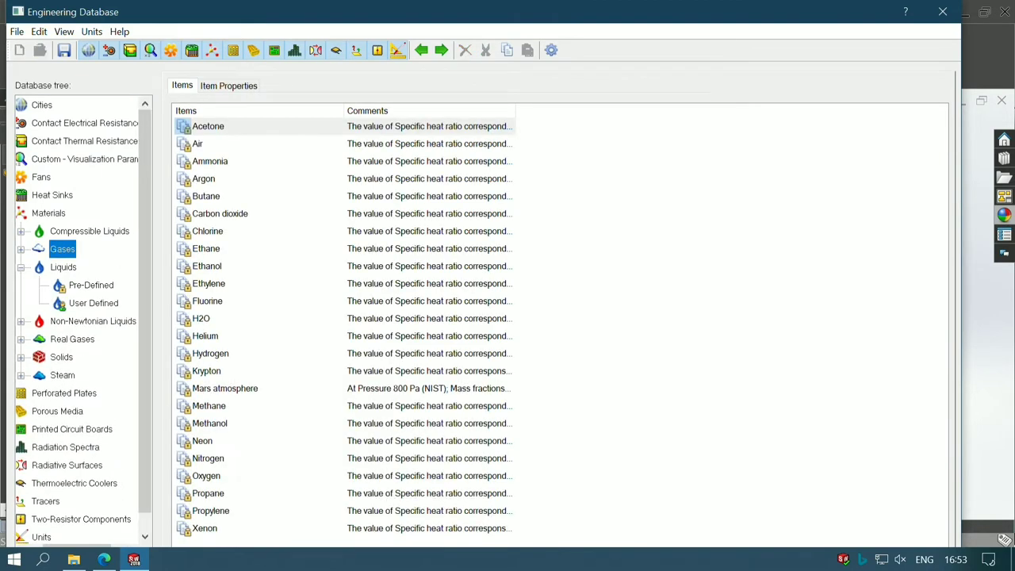
click(93, 303)
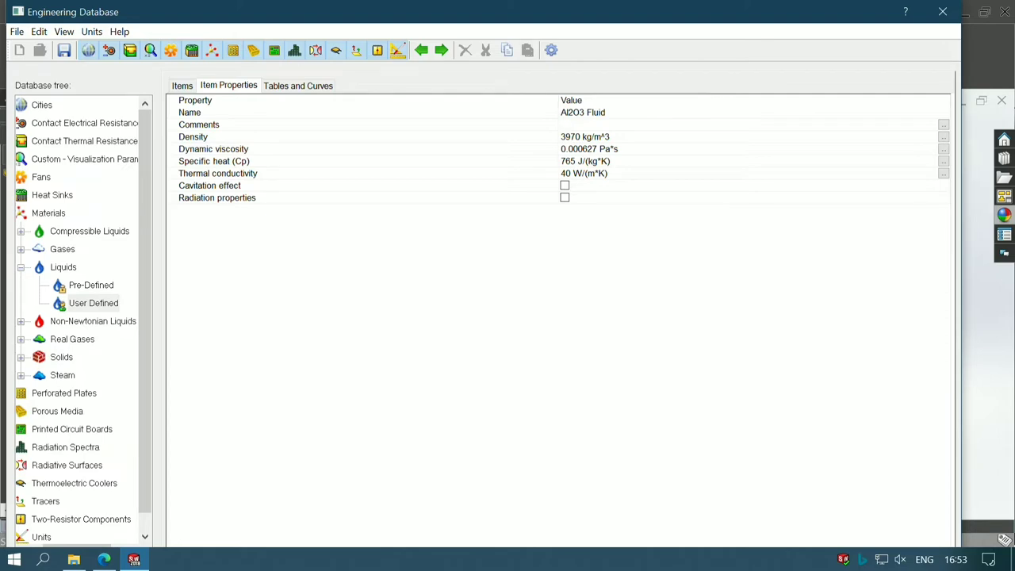
click(942, 11)
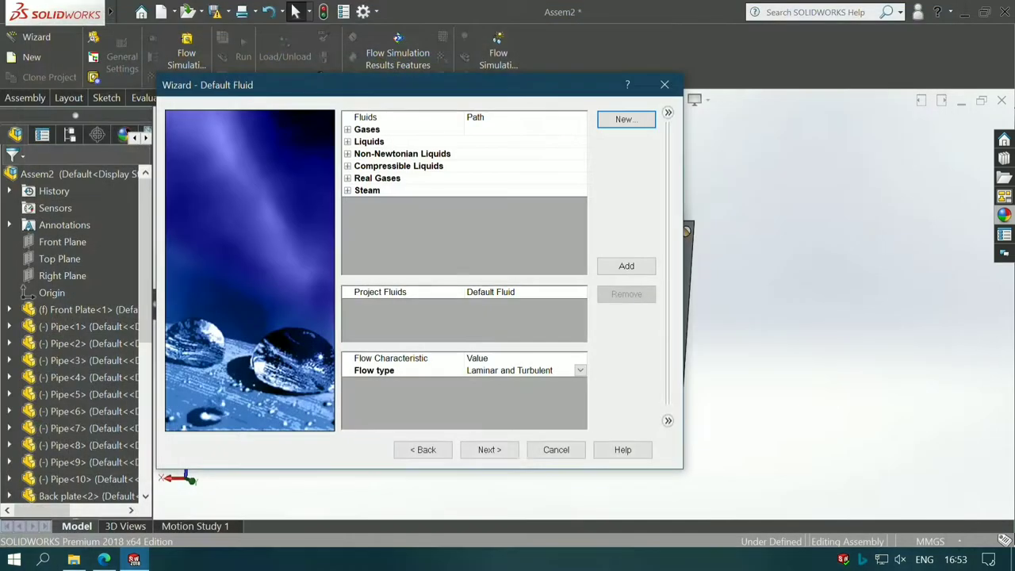
Add Al2O3 Fluid as the project fluid and choose Aluminum 6061 as default solid
click(348, 141)
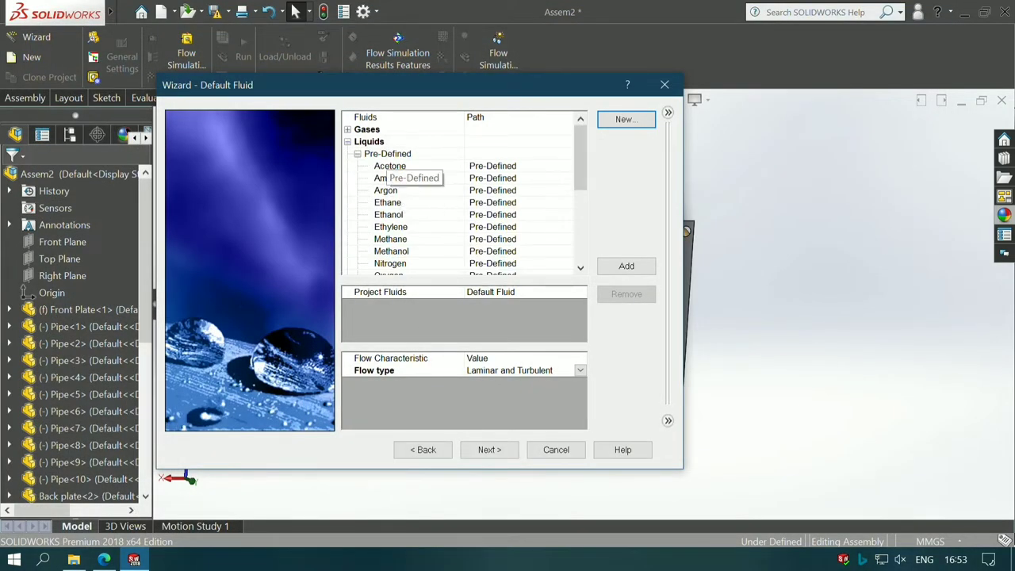
click(358, 154)
click(357, 166)
double_click(396, 177)
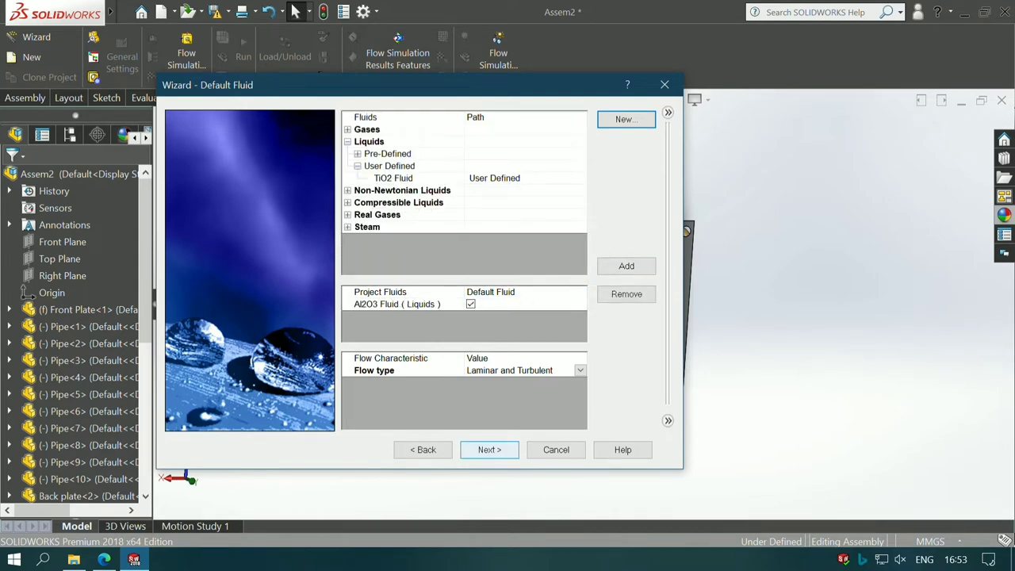
click(489, 449)
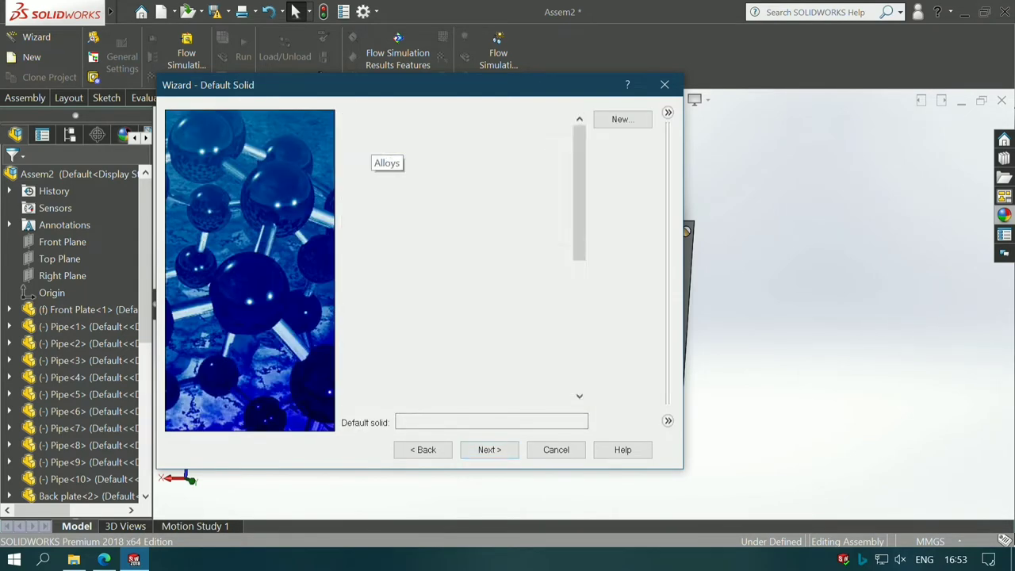
click(403, 190)
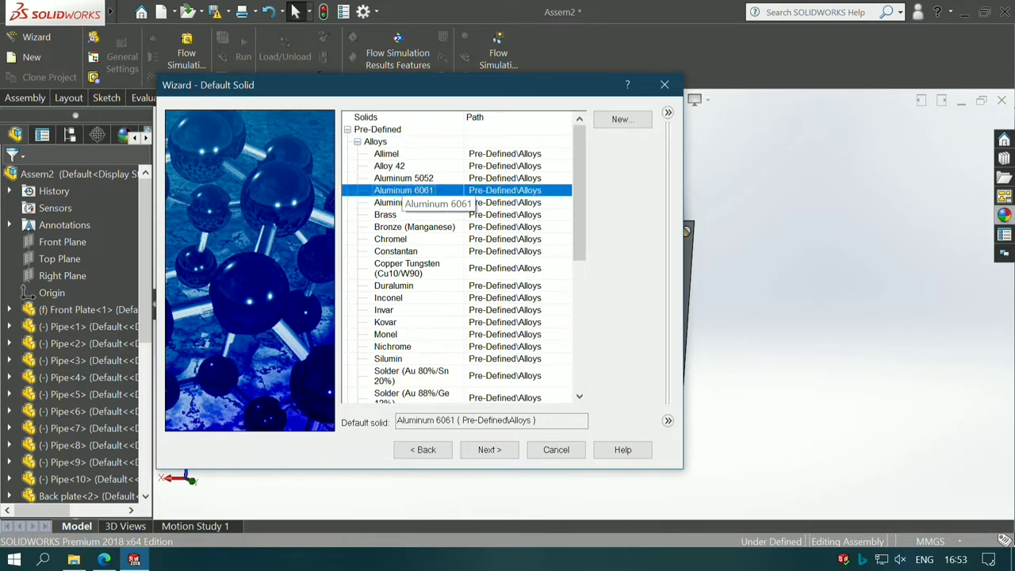
click(485, 449)
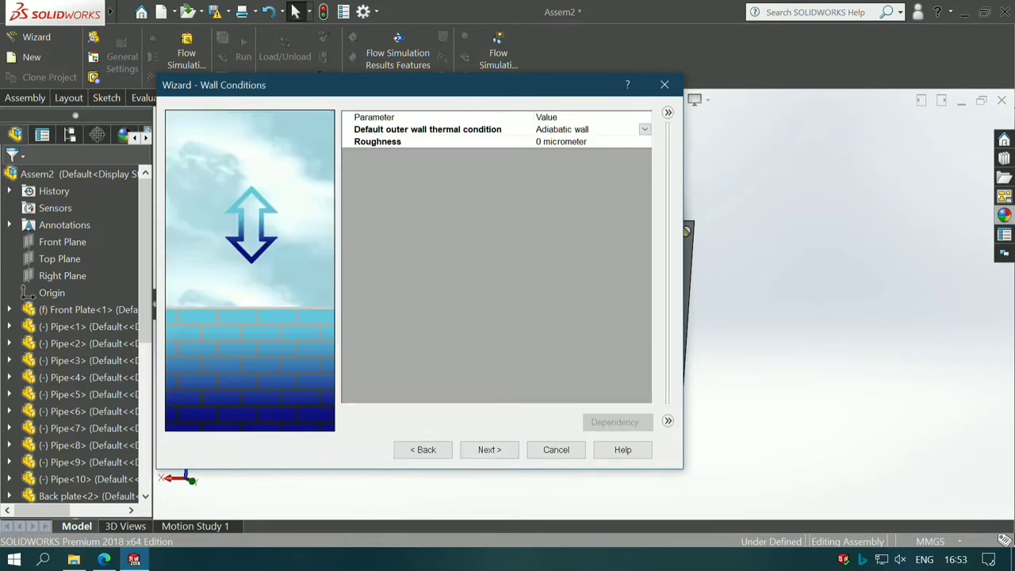
Give outer walls a 200 W/m²/K heat transfer coefficient and finish the wizard
click(428, 129)
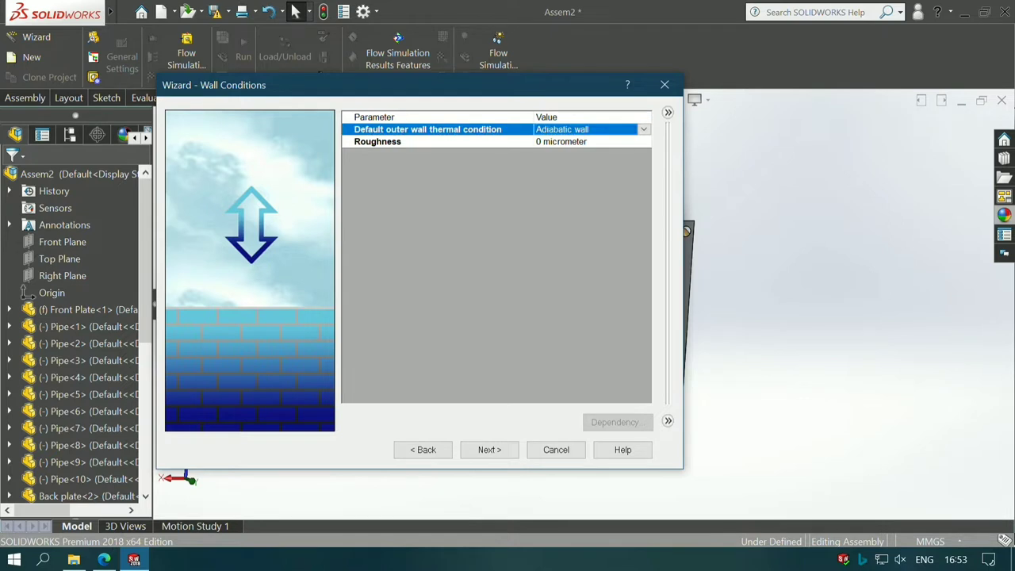
click(643, 129)
click(581, 152)
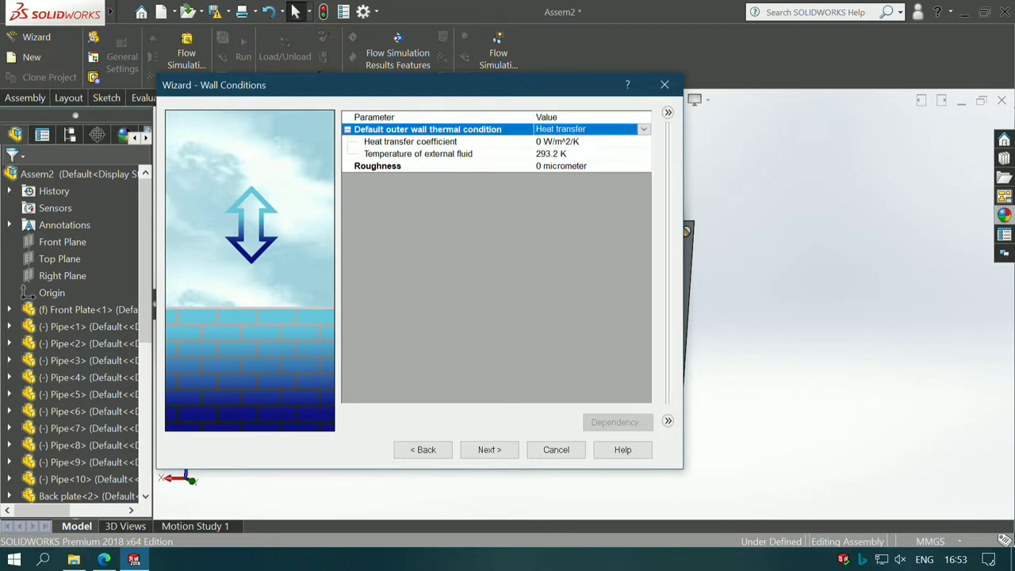
click(554, 141)
text(20)
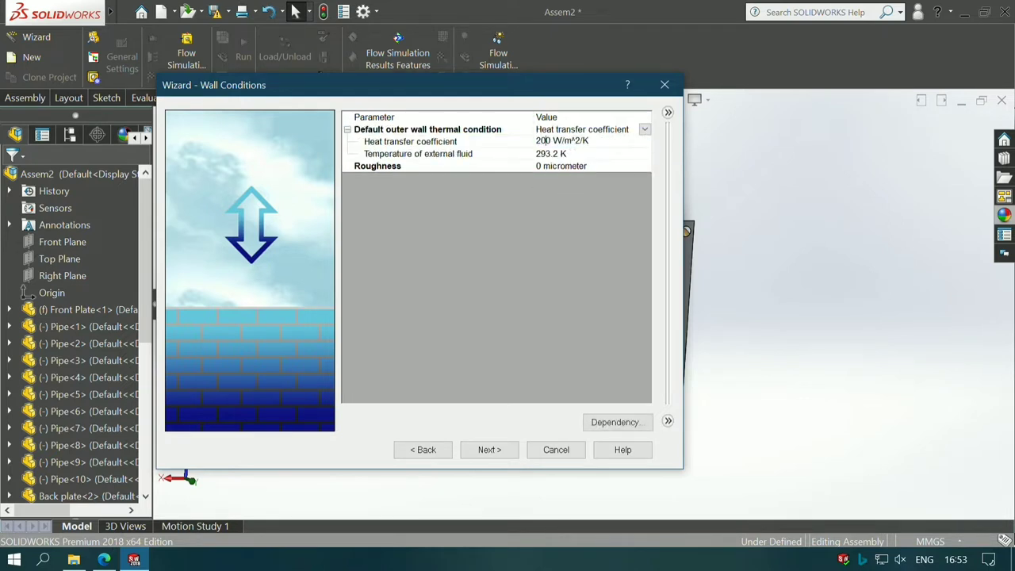
text(0)
key(BackSpace)
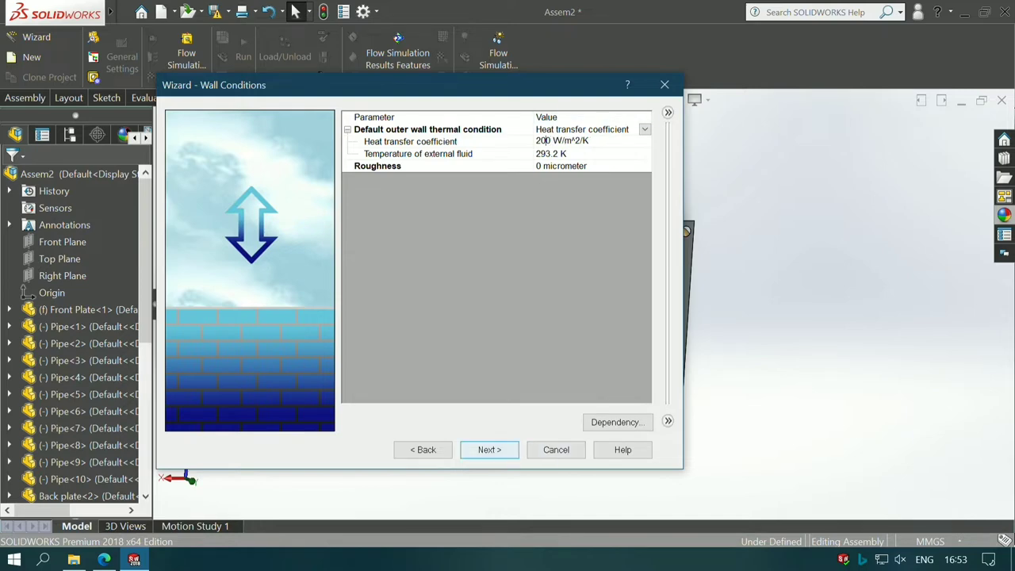
click(489, 449)
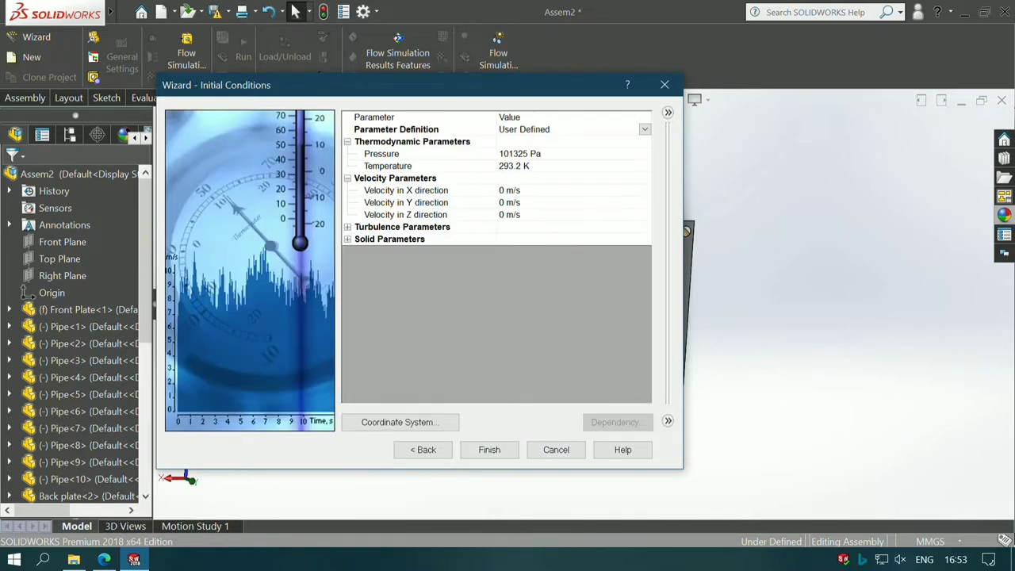
click(490, 449)
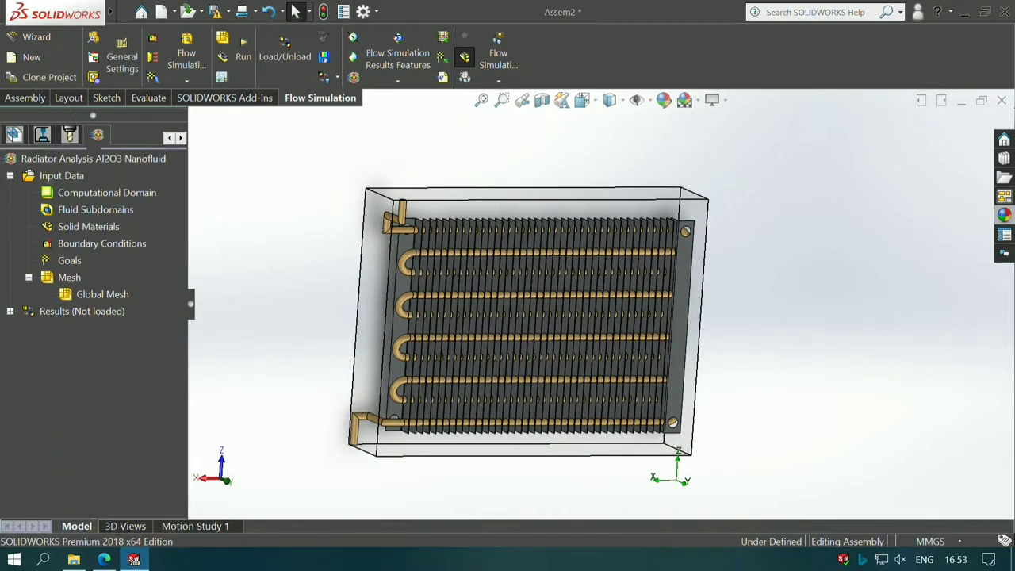
Hide the computational domain and begin inserting a fluid subdomain
right_click(86, 194)
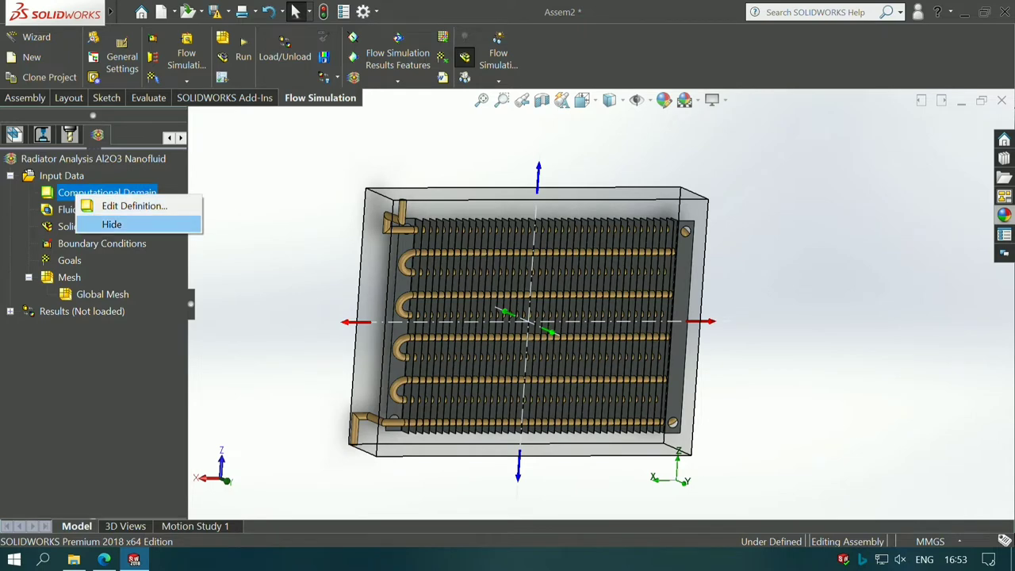
click(107, 222)
right_click(67, 209)
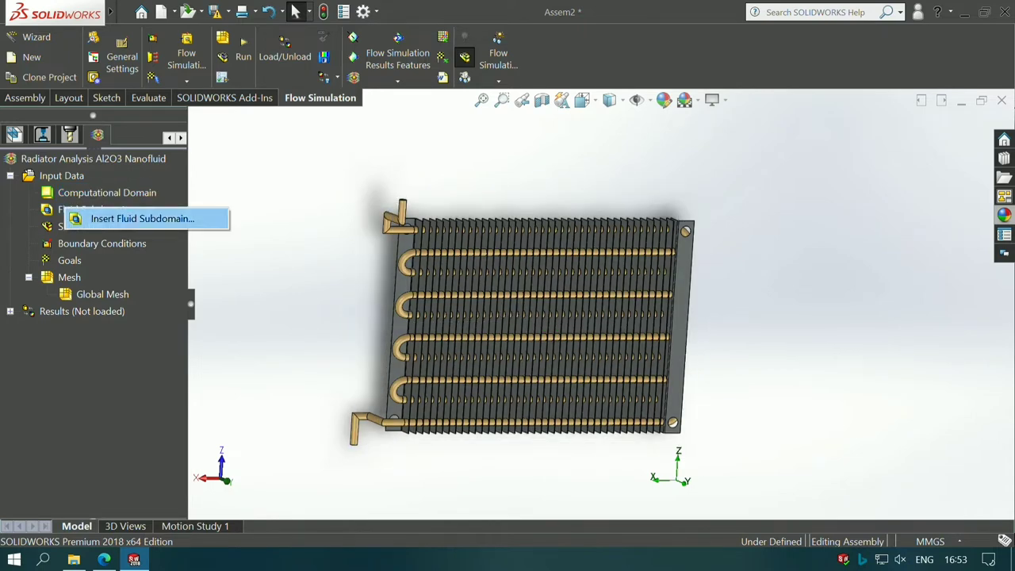
click(150, 217)
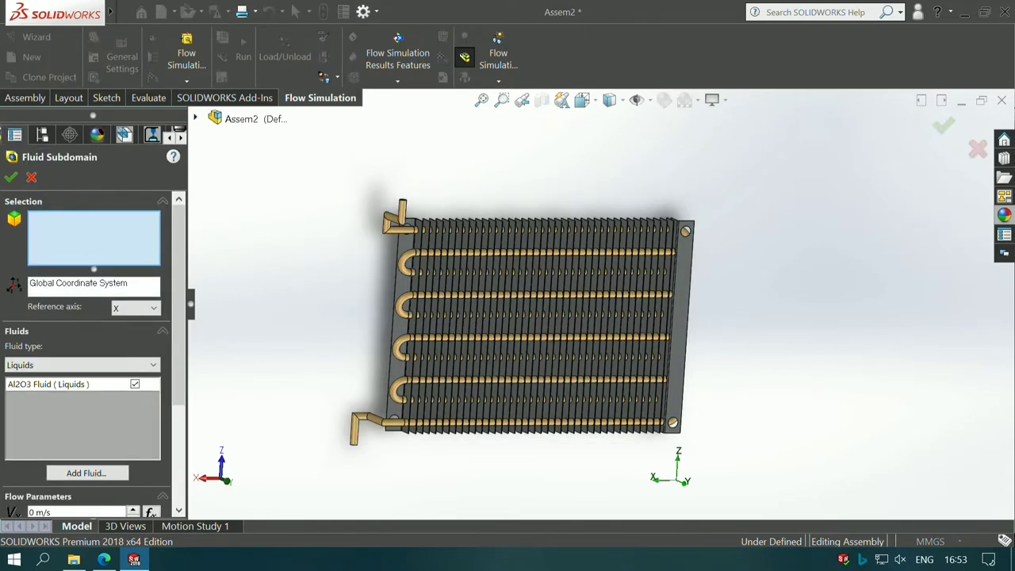
Select the inlet lid's inner face for the fluid subdomain
mouse_move(603, 499)
middle_down()
mouse_move(637, 507)
mouse_move(444, 333)
middle_up()
scroll(444, 318, down, 5)
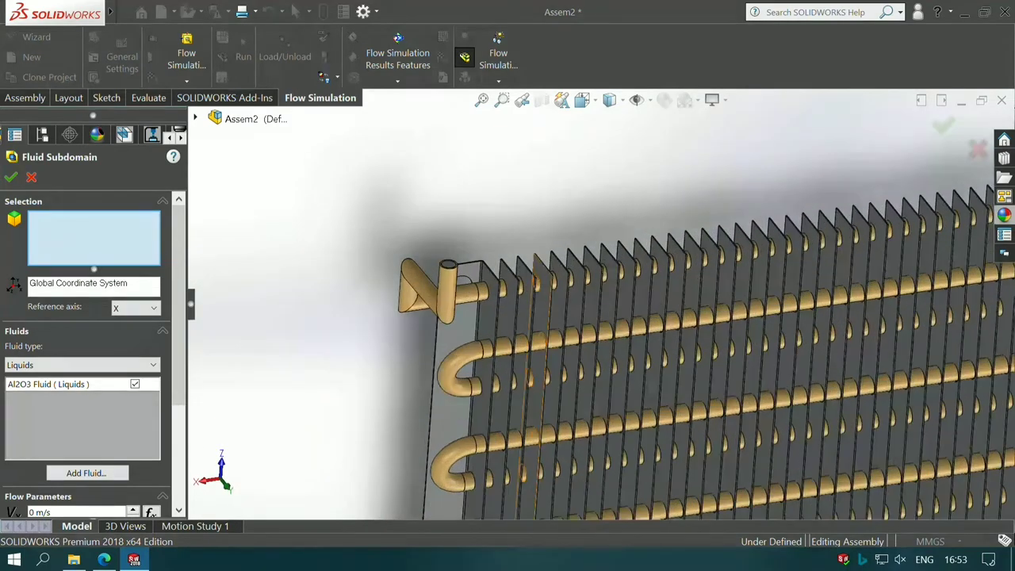
scroll(448, 270, down, 2)
scroll(412, 317, down, 2)
scroll(317, 325, down, 2)
scroll(408, 347, down, 2)
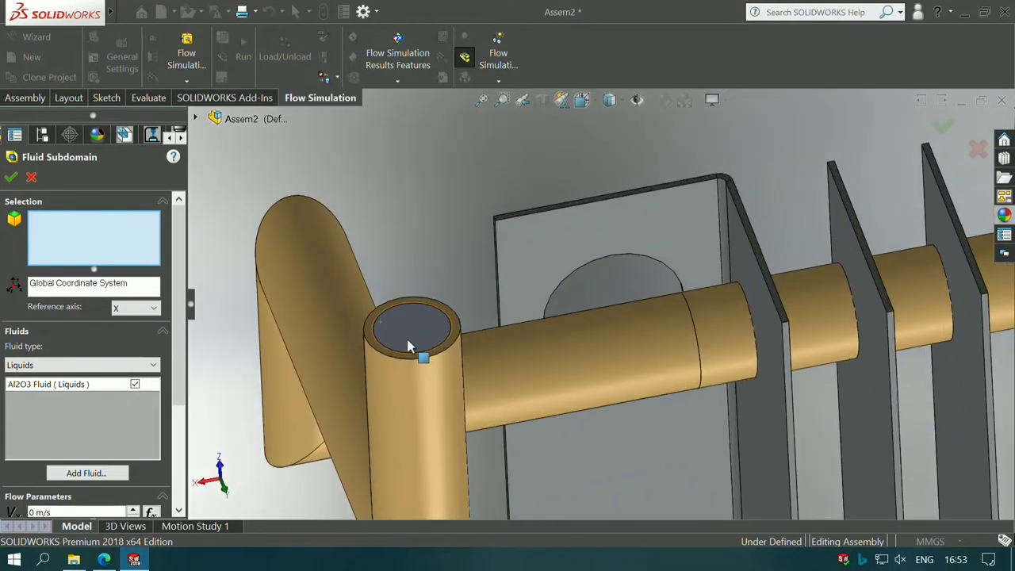
middle_drag(428, 333, 419, 358)
right_click(389, 432)
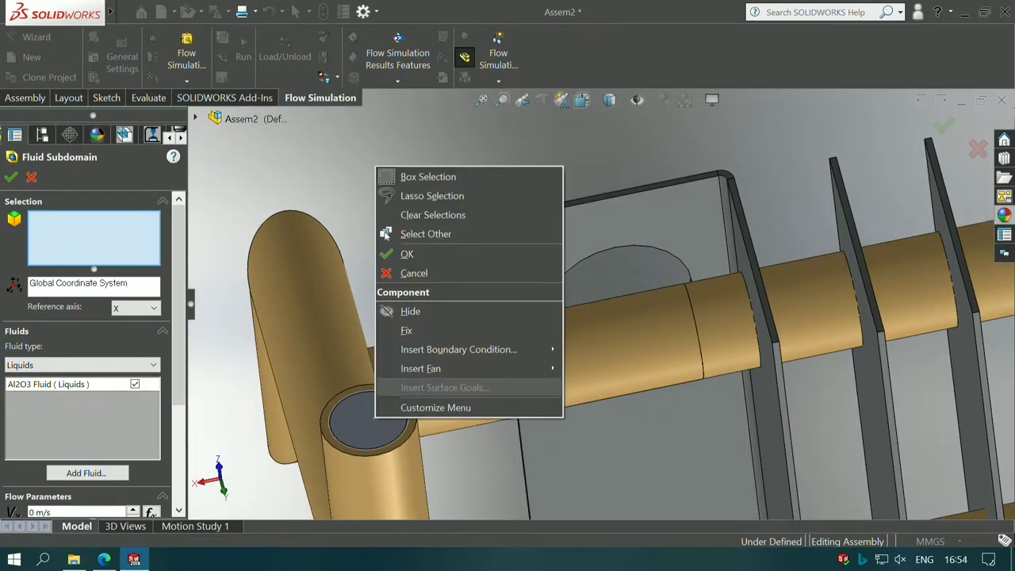
click(386, 234)
click(521, 333)
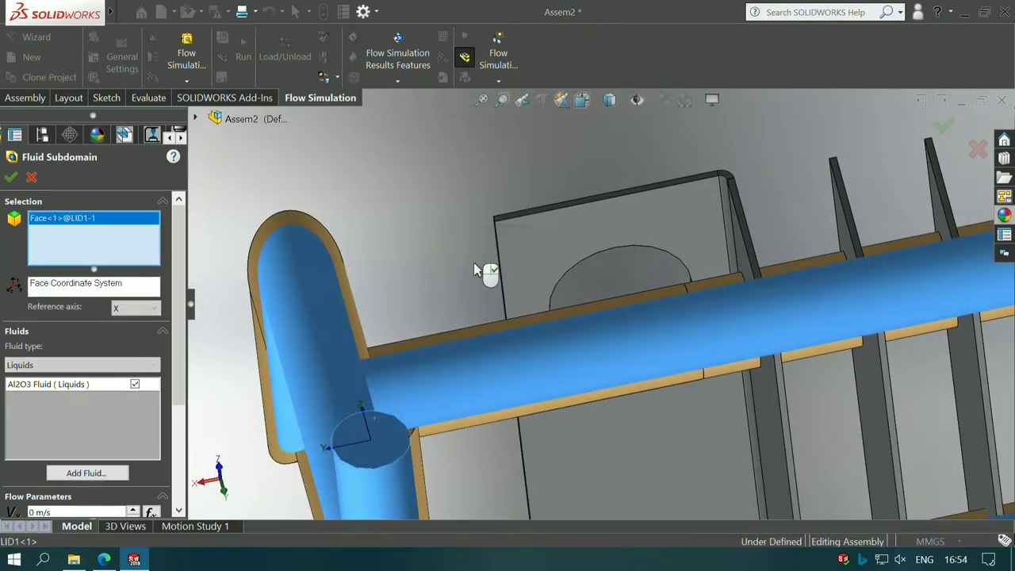
scroll(482, 271, up, 3)
scroll(602, 317, up, 5)
middle_drag(602, 317, 555, 270)
scroll(593, 297, up, 2)
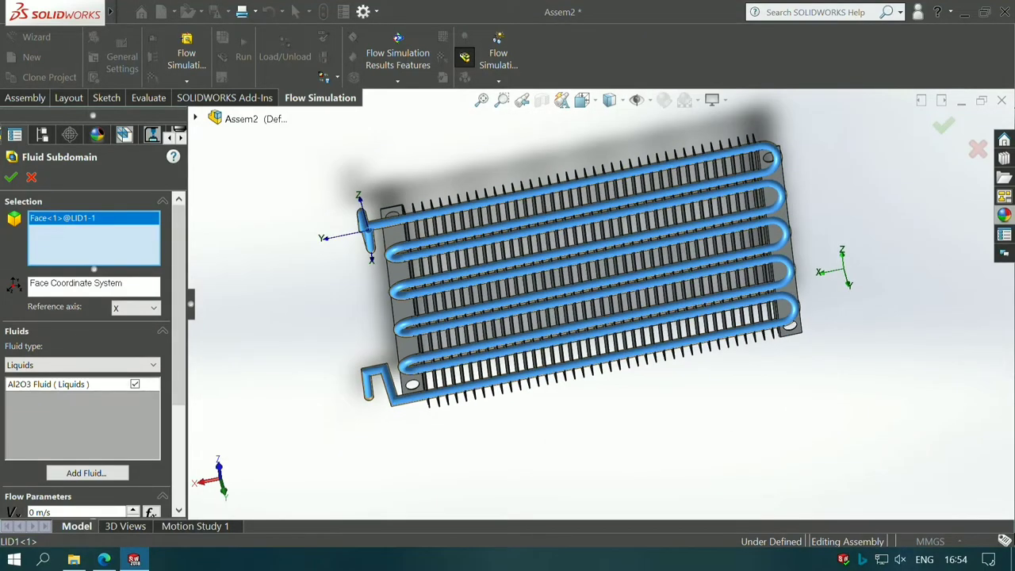
scroll(94, 356, down, 3)
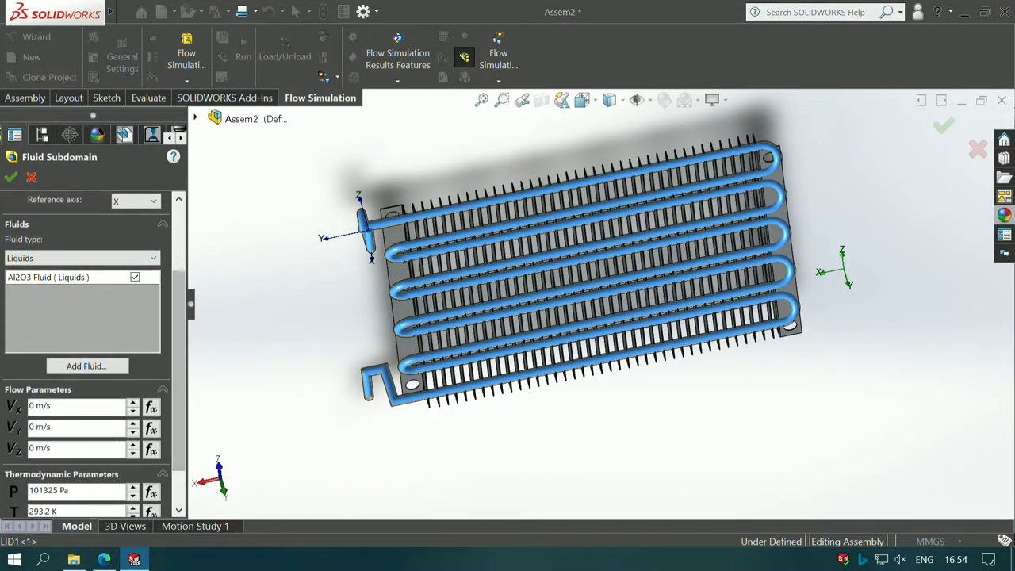
Set Al2O3 Fluid X velocity to 1 m/s and temperature to 350 K, then accept
click(30, 406)
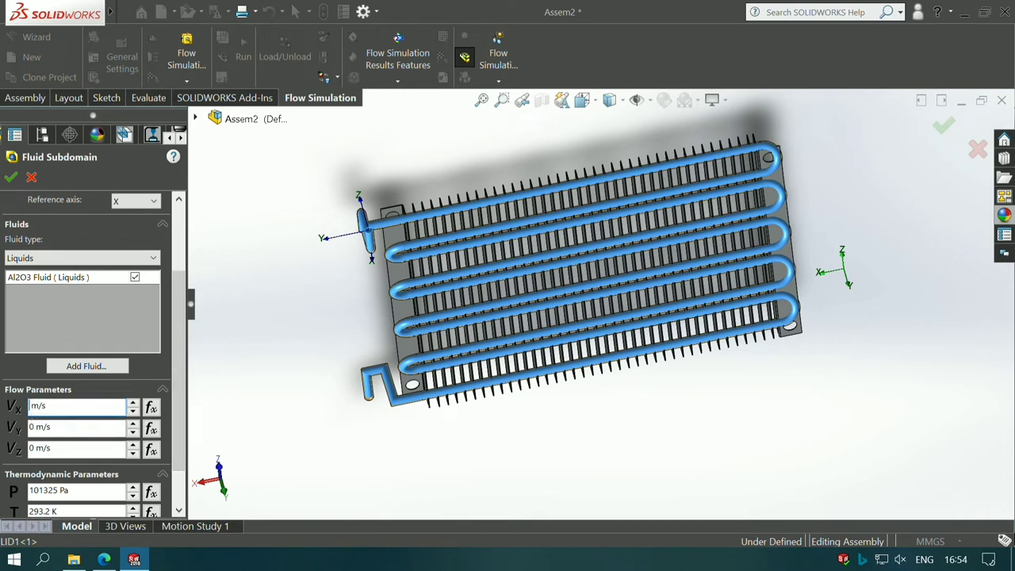
text(1)
scroll(67, 460, down, 1)
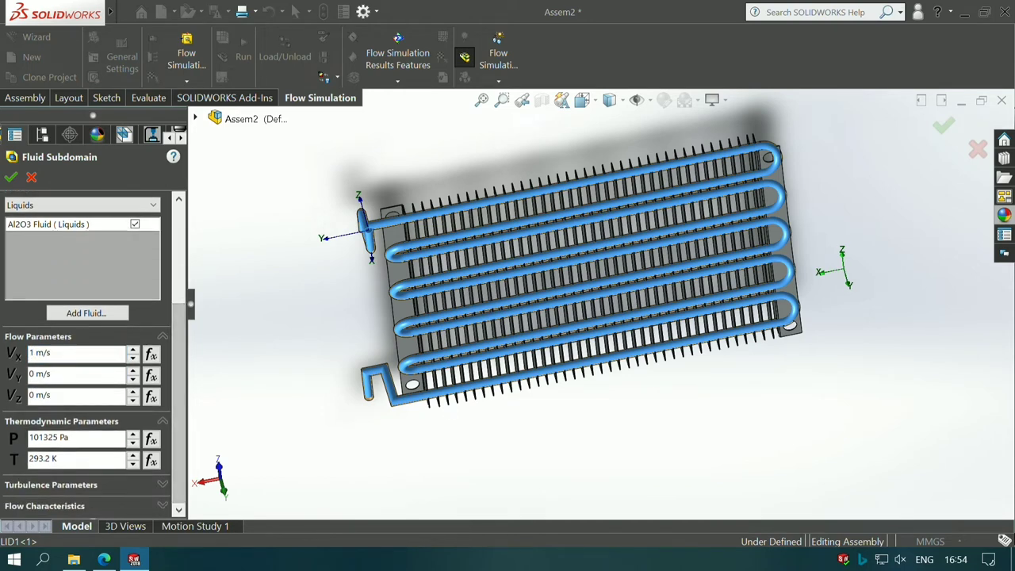
double_click(40, 459)
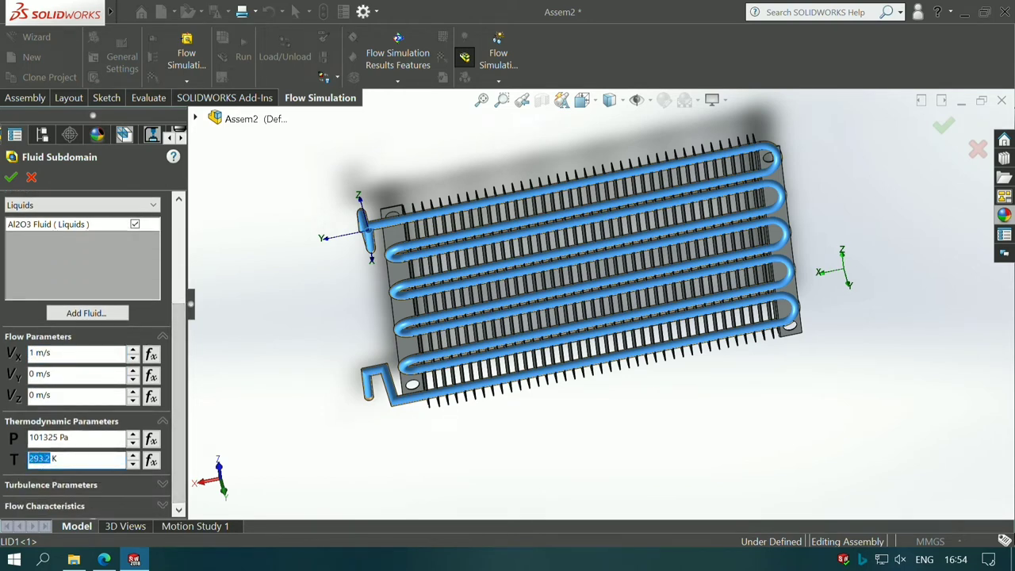
text(350)
scroll(94, 361, up, 2)
scroll(93, 361, up, 1)
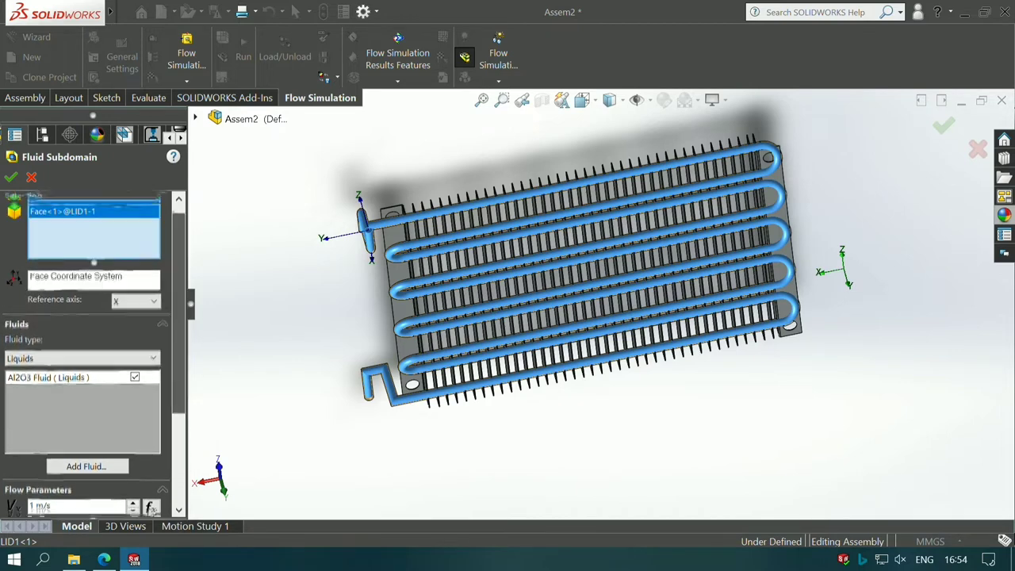
click(11, 177)
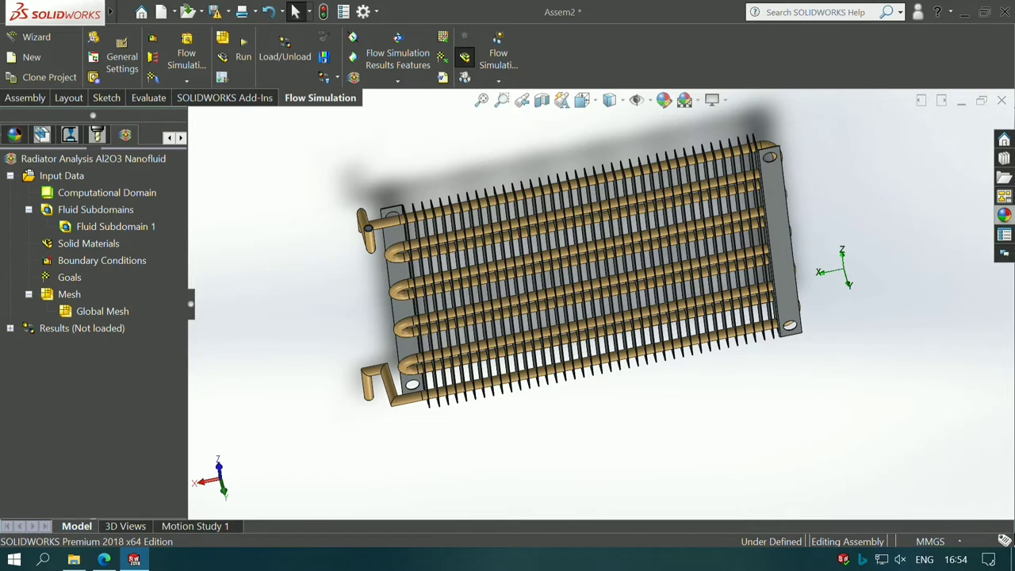
Insert an Inlet Velocity boundary condition on the inlet lid's inner face
right_click(79, 260)
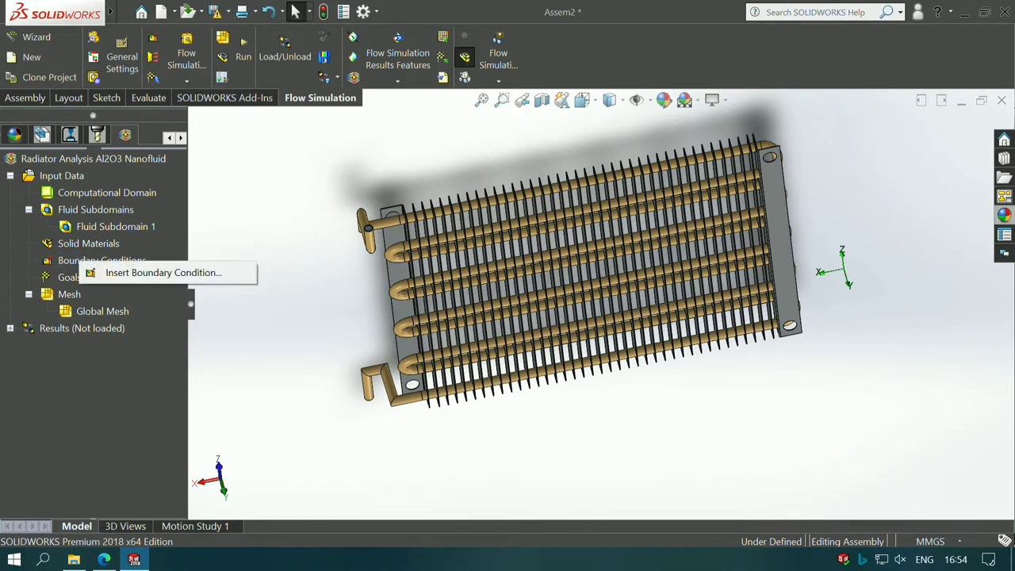
click(119, 272)
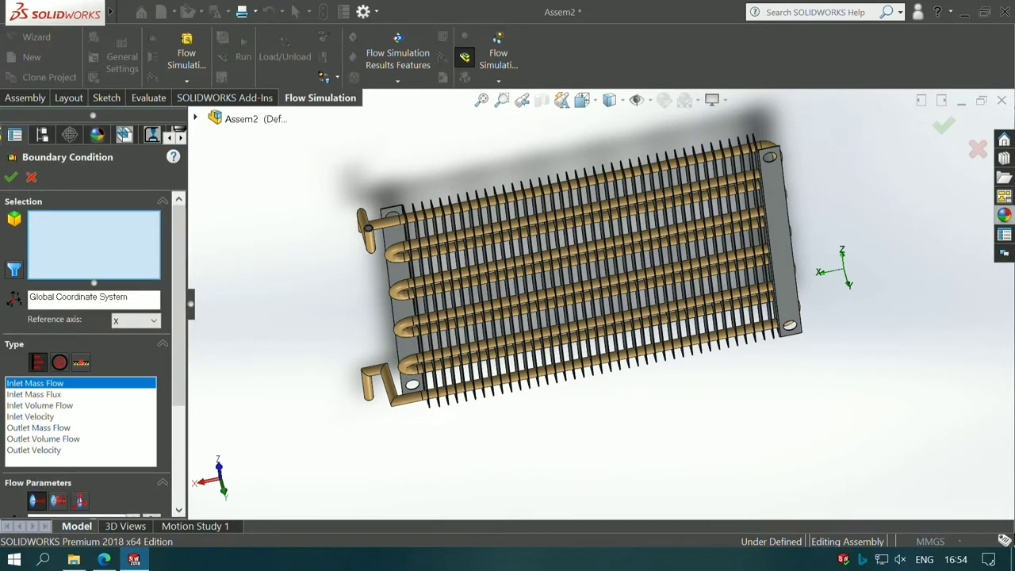
click(32, 416)
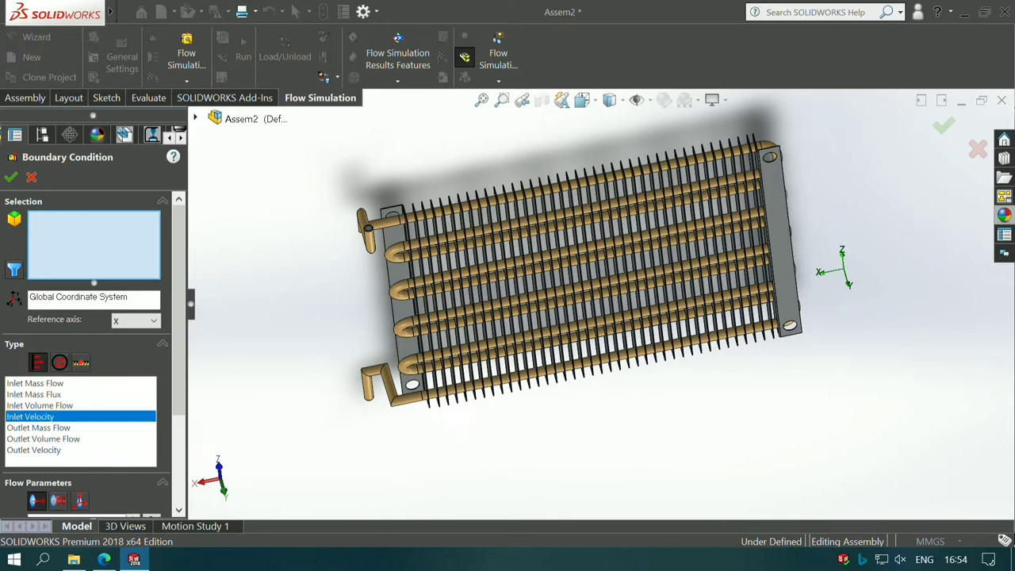
scroll(357, 194, down, 2)
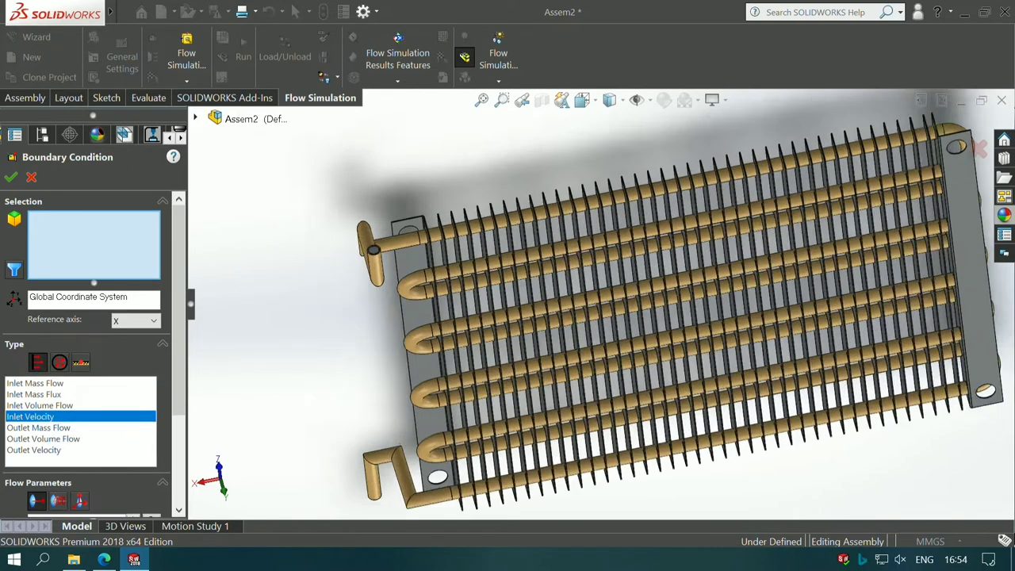
scroll(349, 230, down, 5)
right_click(412, 289)
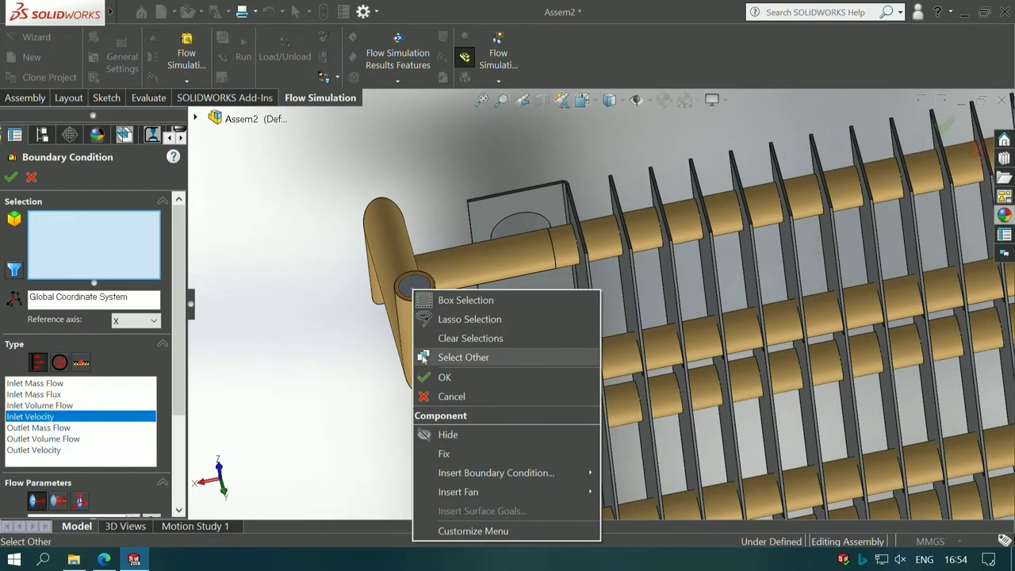
click(424, 357)
click(485, 388)
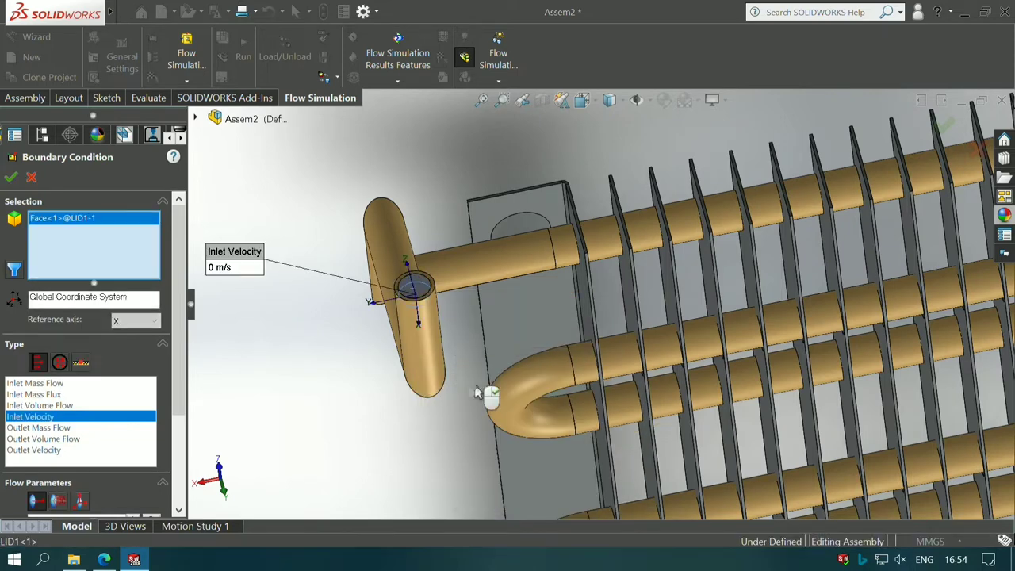
Make the 1 m/s inflow fully developed and confirm Inlet Velocity 1
scroll(87, 357, down, 3)
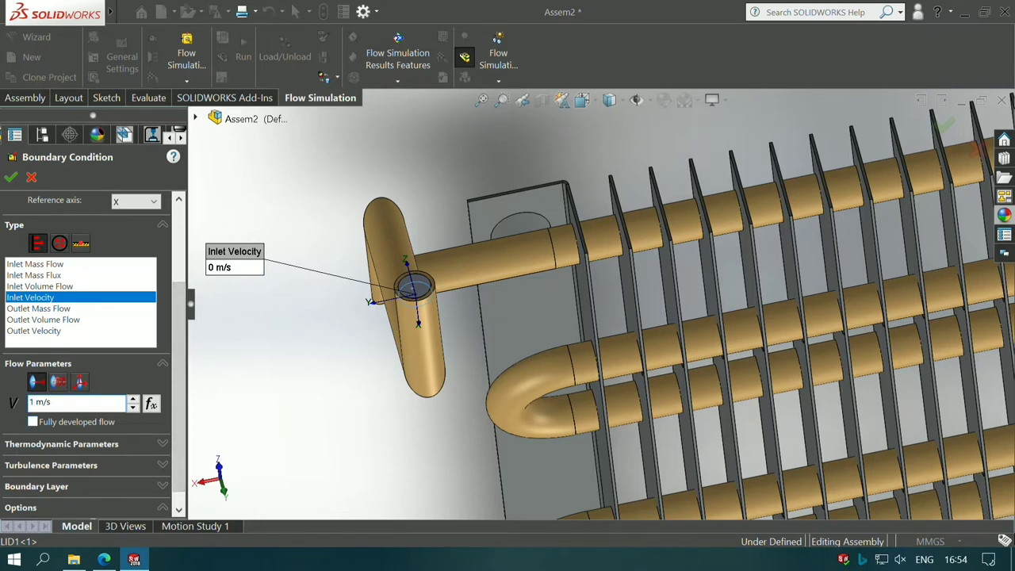
click(32, 421)
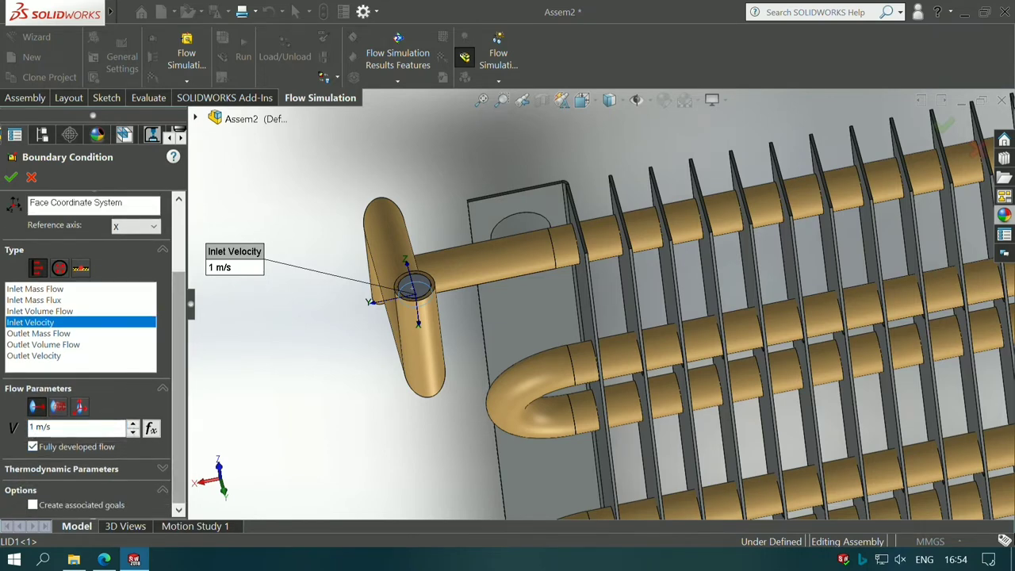
scroll(93, 353, up, 1)
scroll(93, 353, up, 1)
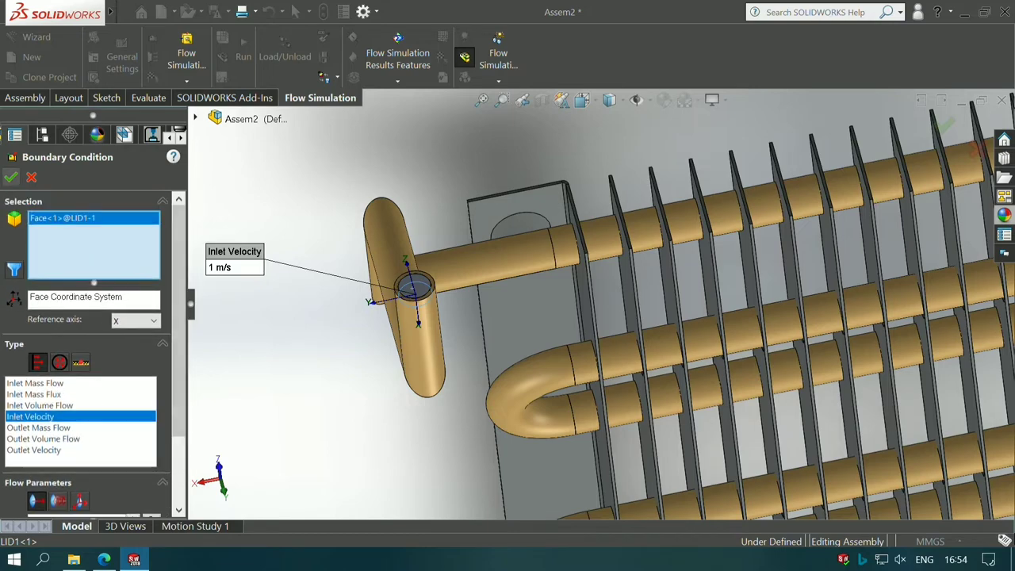
key(Return)
Apply a 101325 Pa Environment Pressure condition to the outlet lid's inner face
key(f)
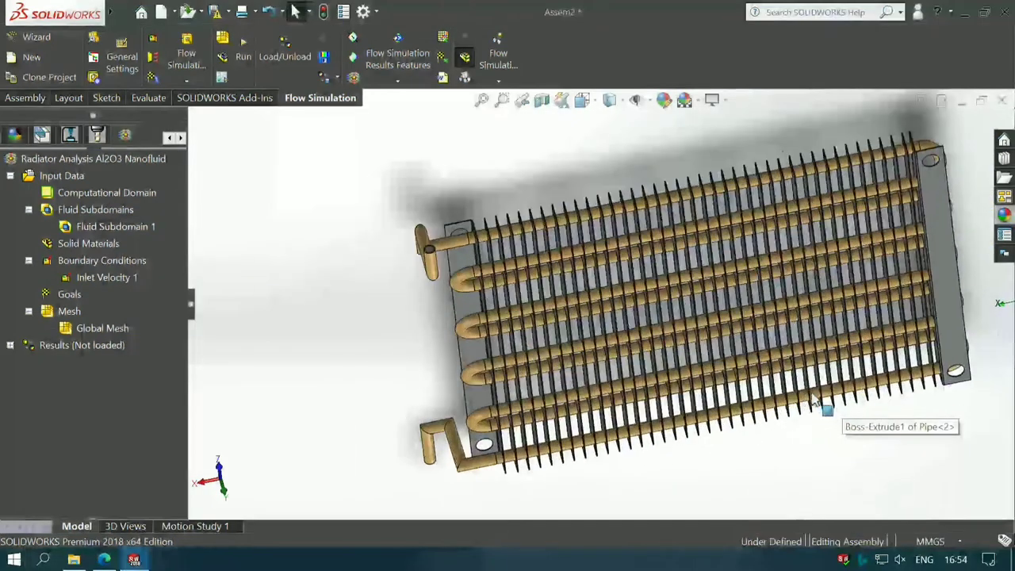
right_click(101, 260)
click(146, 268)
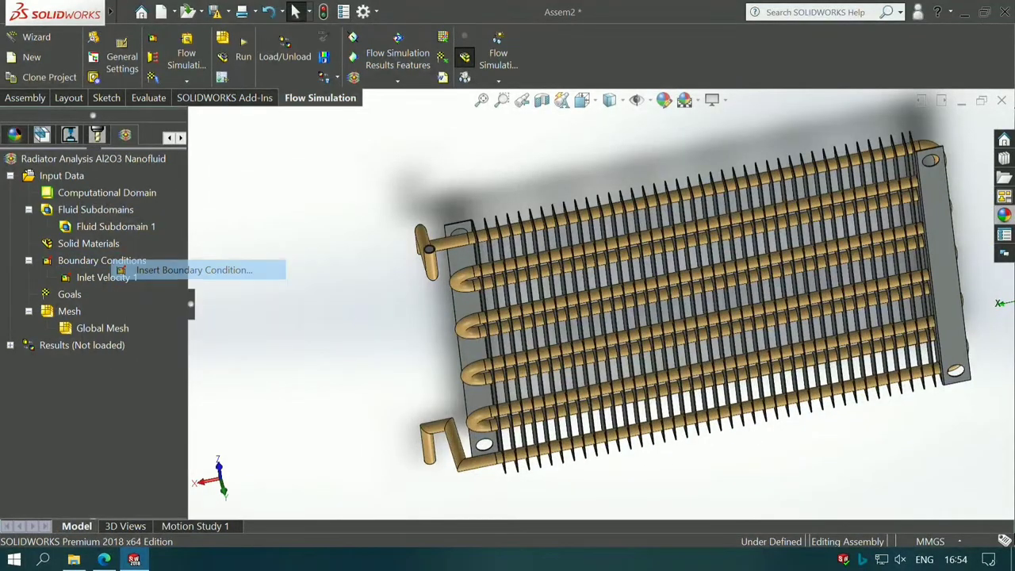
click(59, 363)
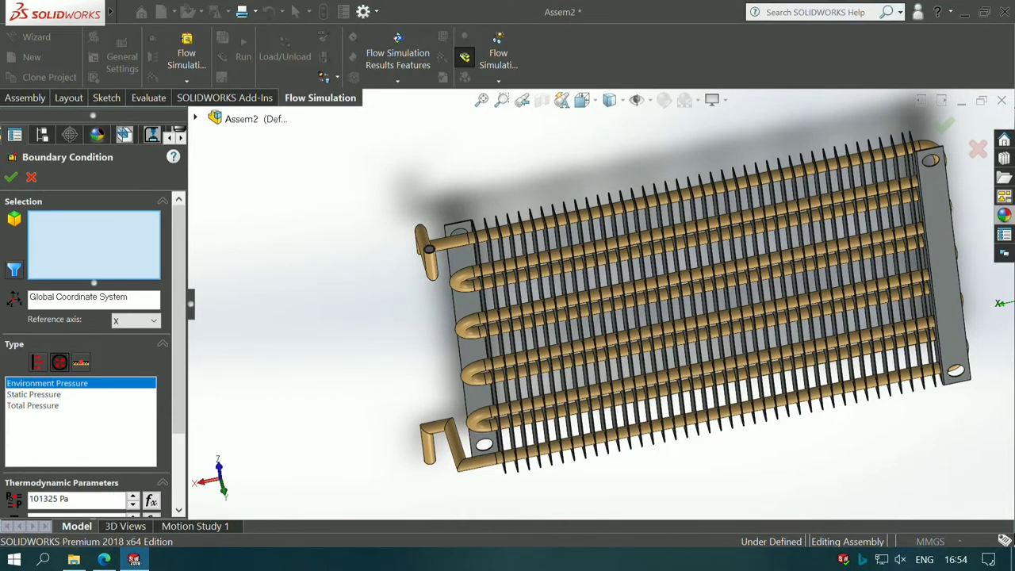
scroll(80, 396, down, 2)
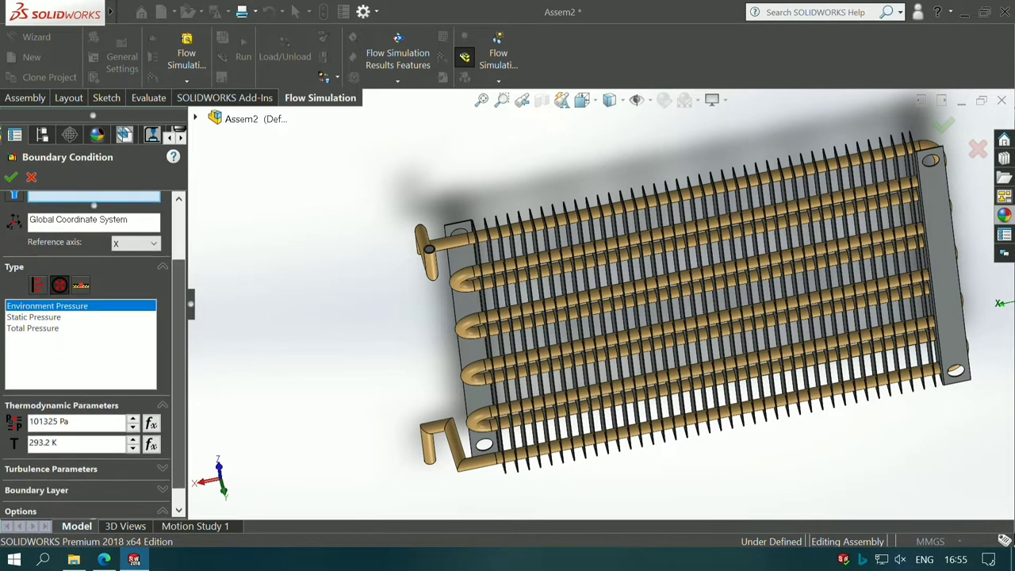
key(ctrl+1)
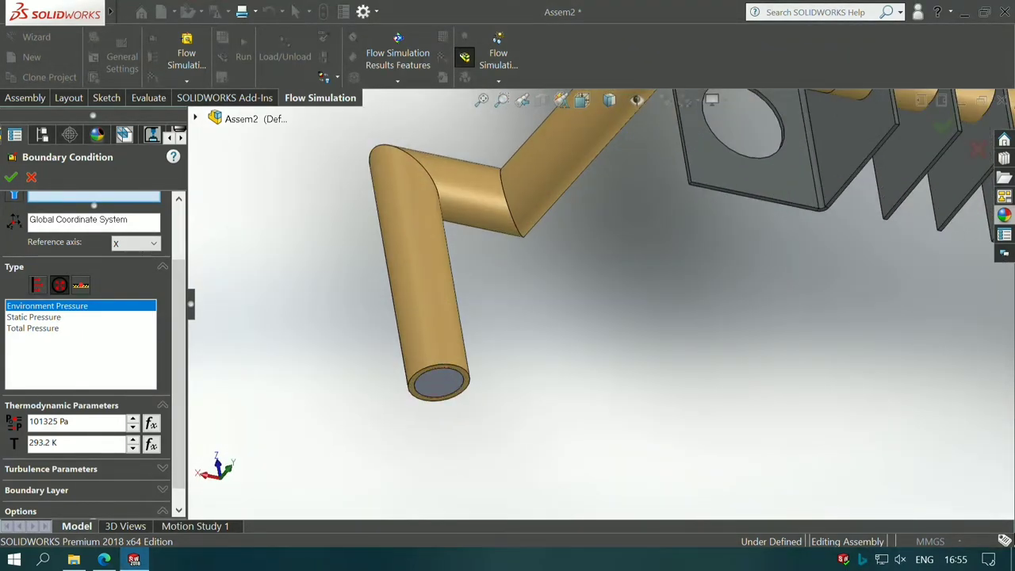
right_click(438, 384)
click(492, 193)
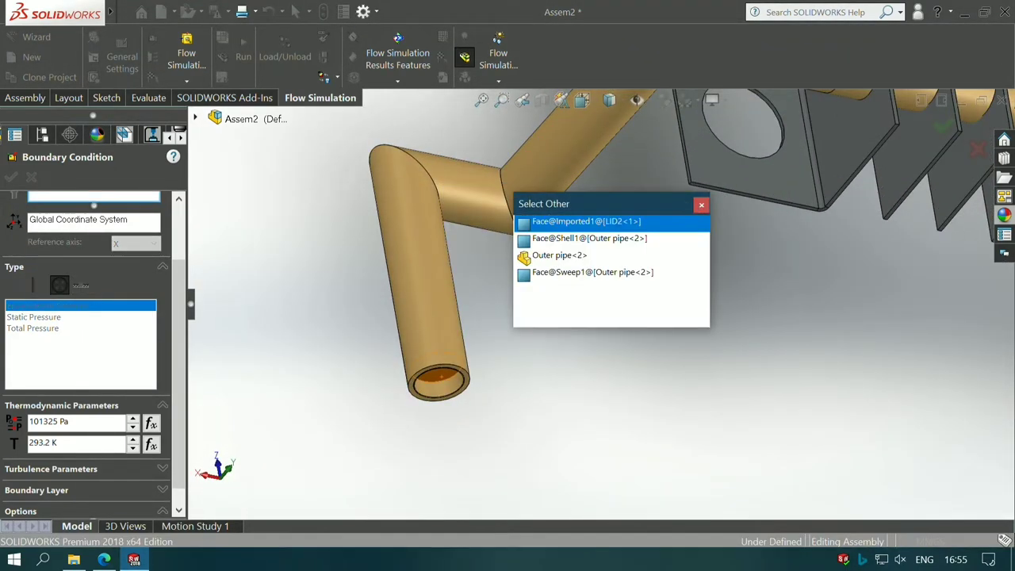
click(586, 222)
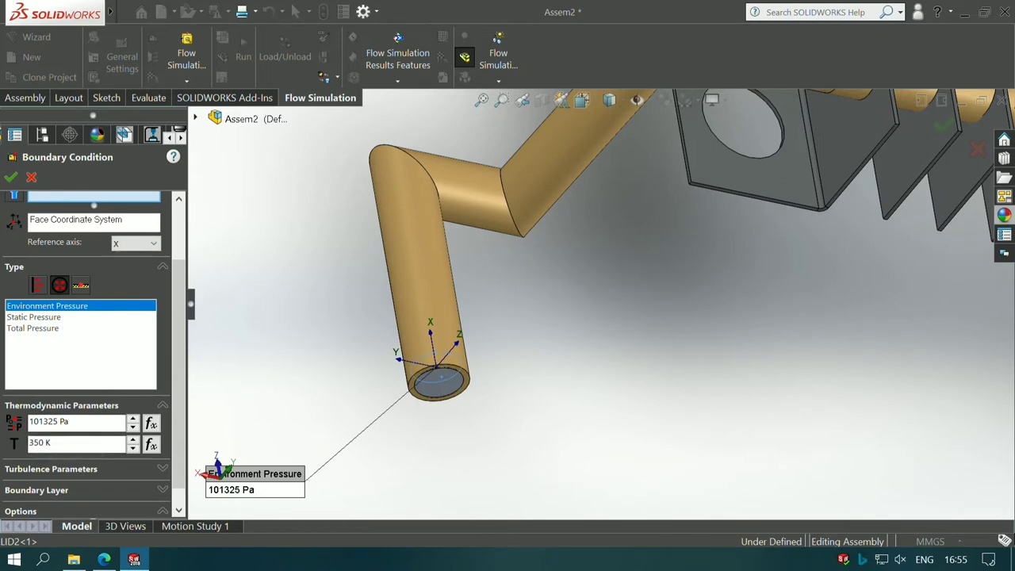
click(10, 177)
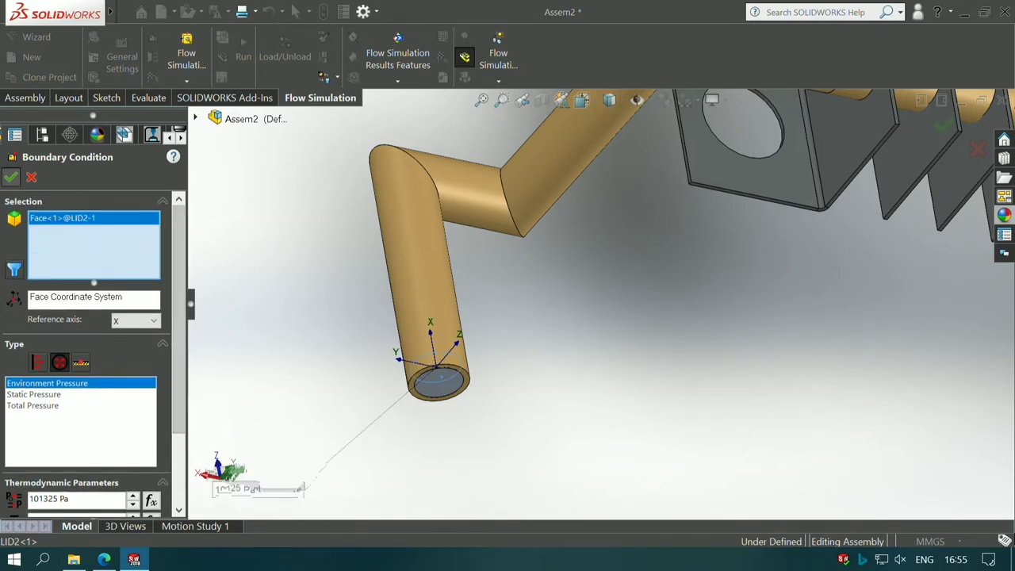
key(f)
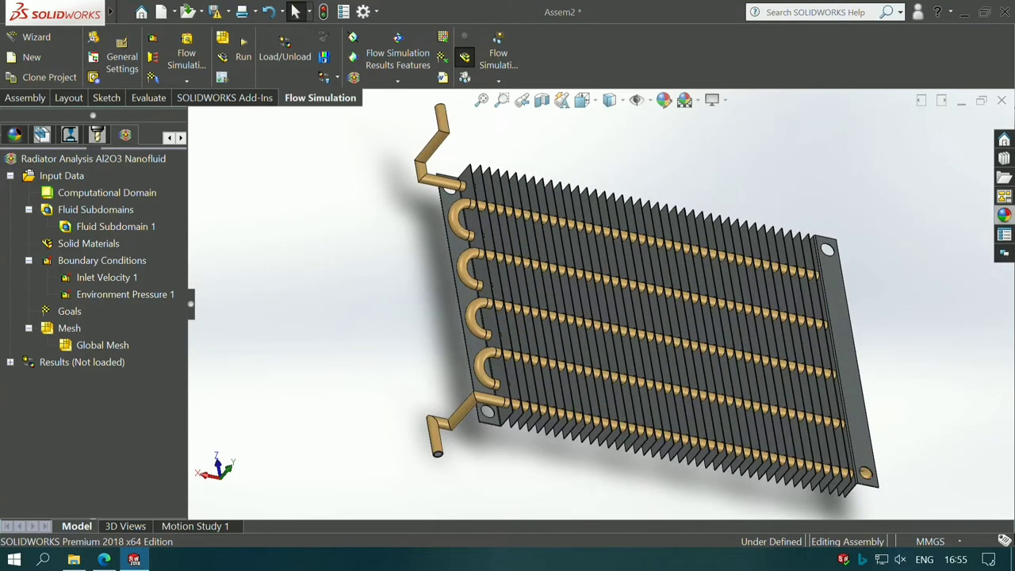
Insert a new Outer Wall boundary condition
right_click(80, 260)
click(127, 269)
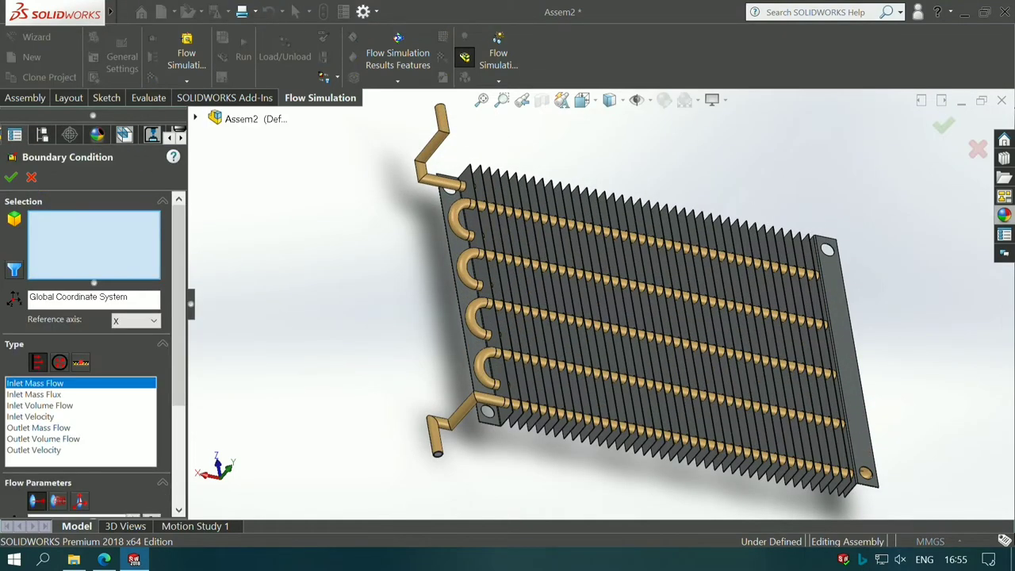
click(80, 362)
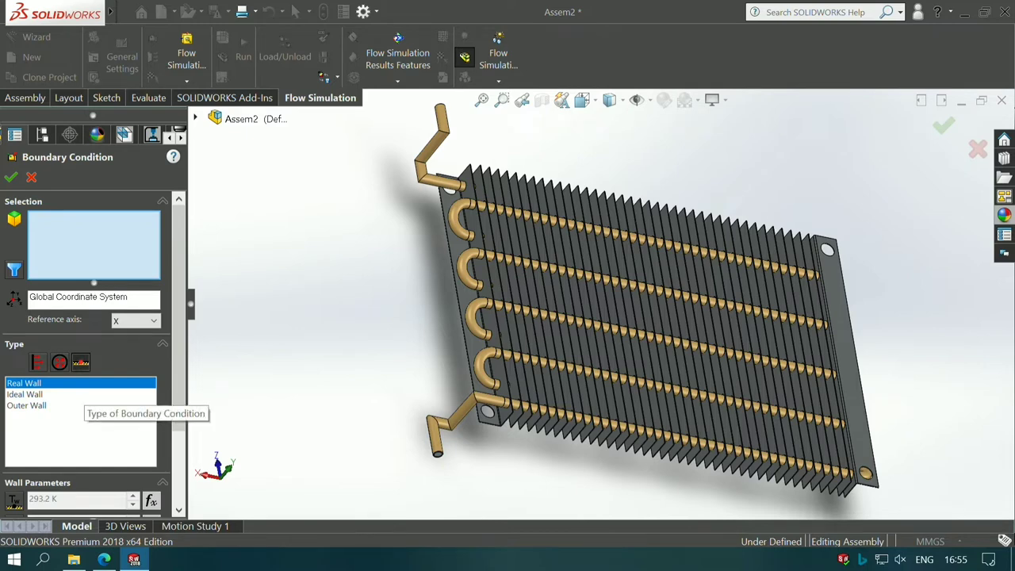
click(32, 406)
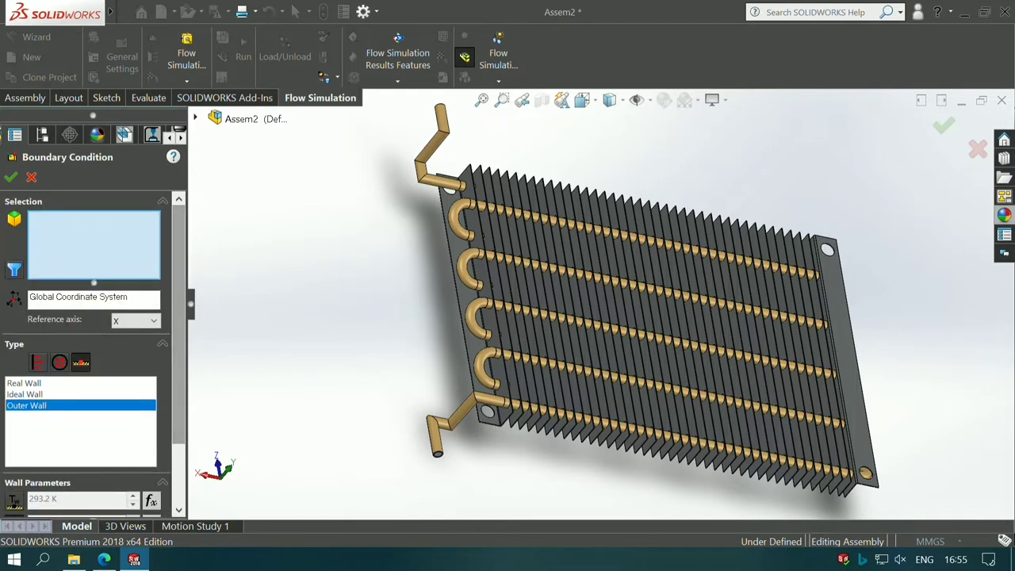
Select the front face of every Middel Plate fin, up to the last plate
mouse_move(611, 162)
middle_down()
mouse_move(552, 161)
mouse_move(566, 222)
middle_up()
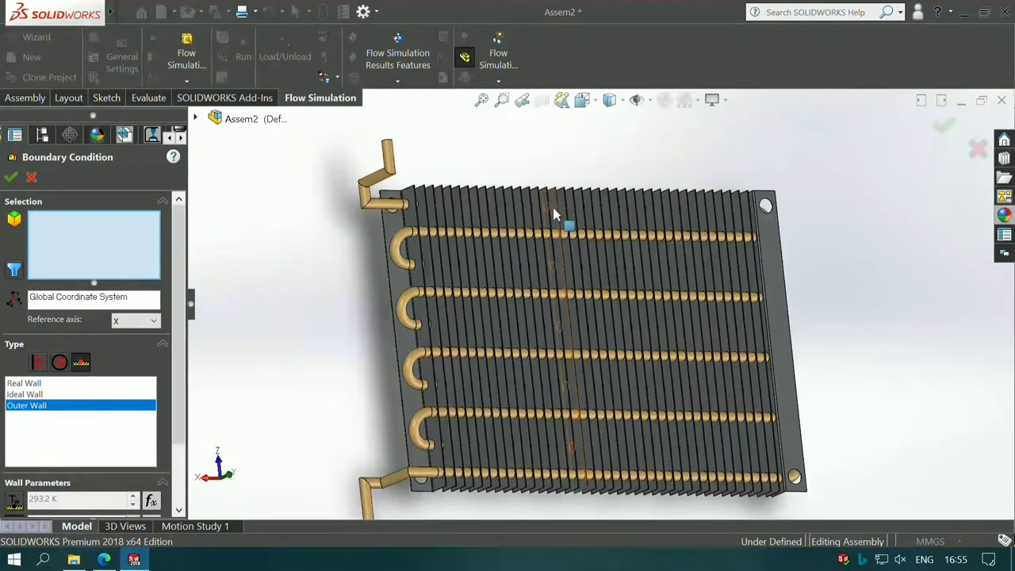
scroll(306, 299, down, 5)
click(317, 301)
click(339, 293)
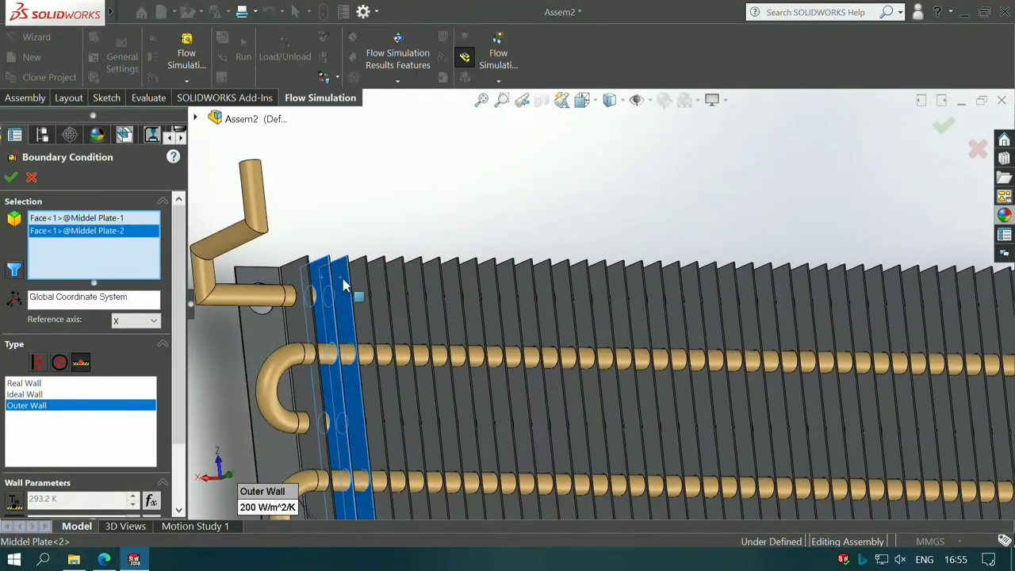
click(358, 290)
click(380, 295)
click(406, 316)
click(426, 321)
click(444, 324)
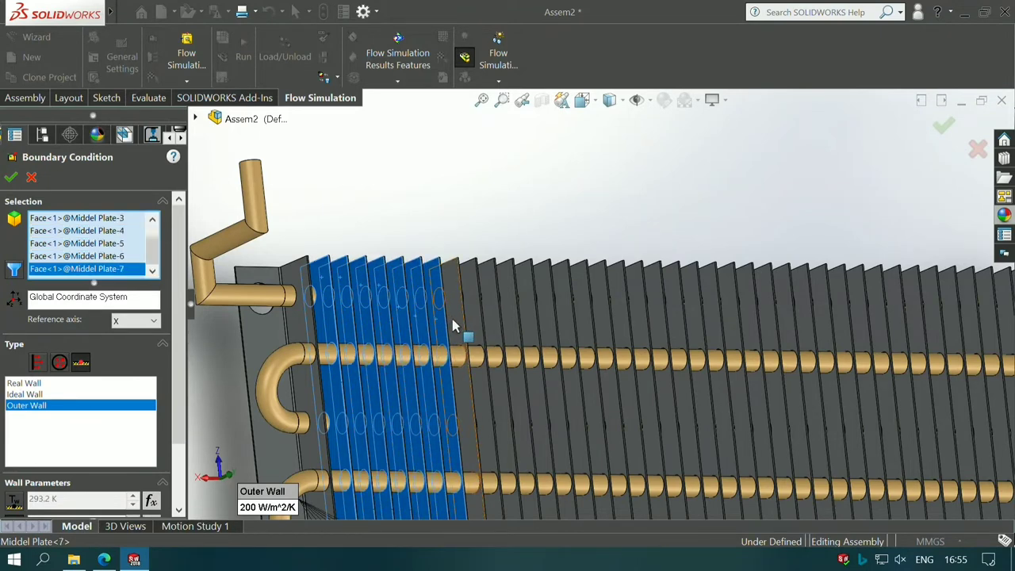
click(461, 314)
click(480, 325)
click(498, 333)
click(518, 330)
click(539, 333)
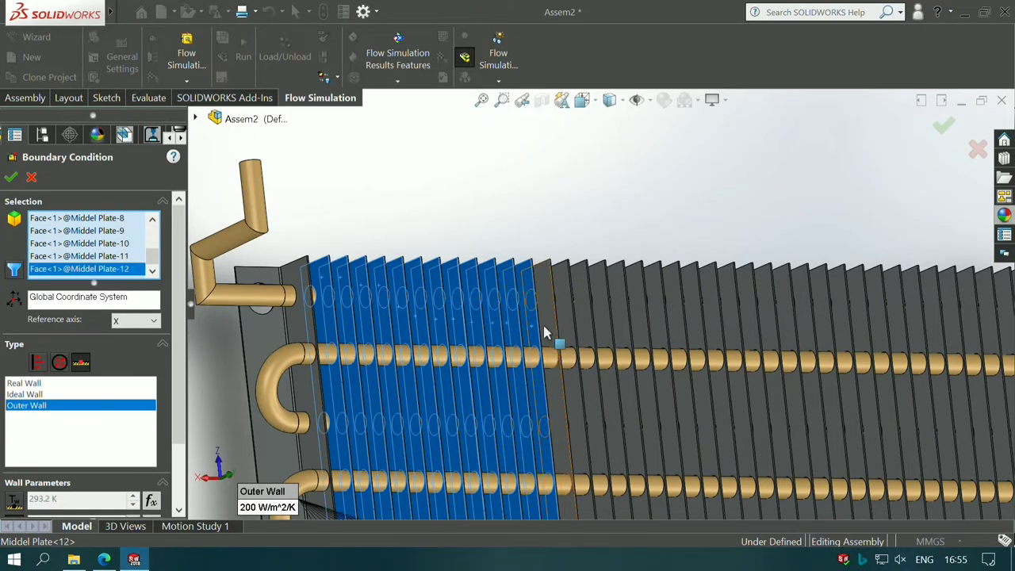
click(561, 333)
click(585, 334)
click(603, 335)
click(622, 334)
click(643, 334)
click(660, 336)
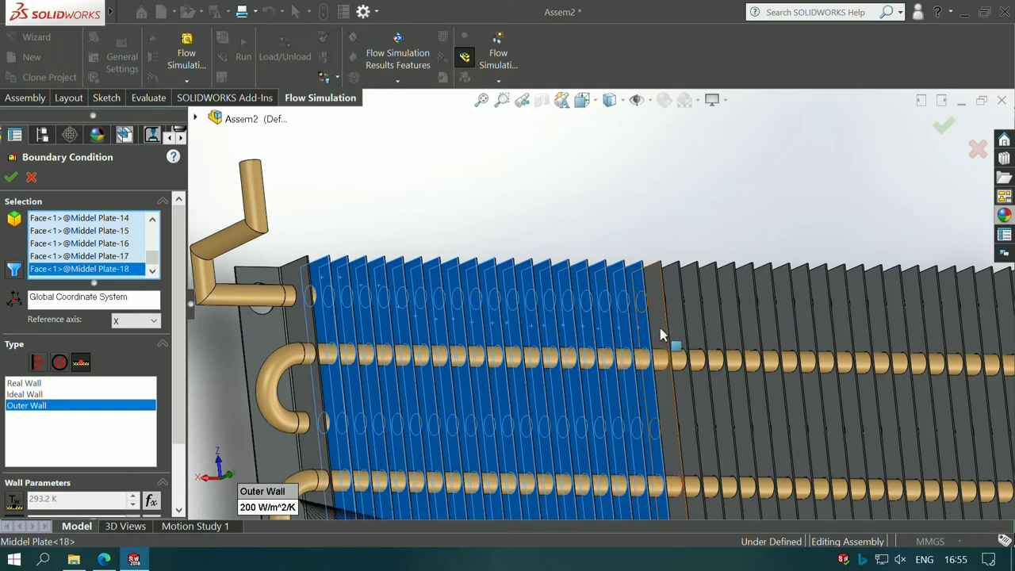
click(678, 338)
click(696, 338)
click(714, 336)
click(729, 337)
click(749, 336)
click(767, 334)
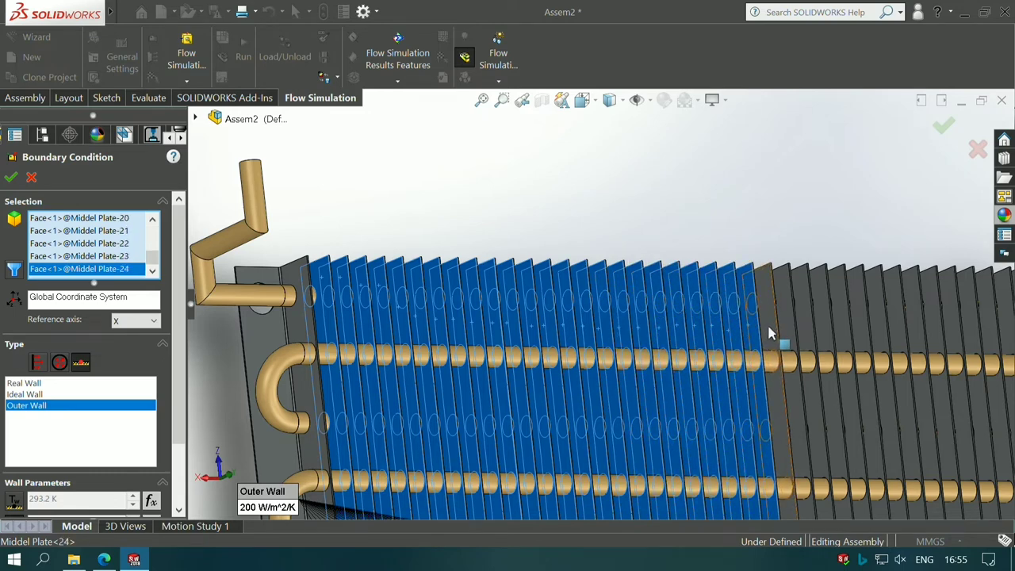
click(785, 333)
click(799, 334)
click(820, 339)
click(842, 338)
click(862, 336)
click(880, 337)
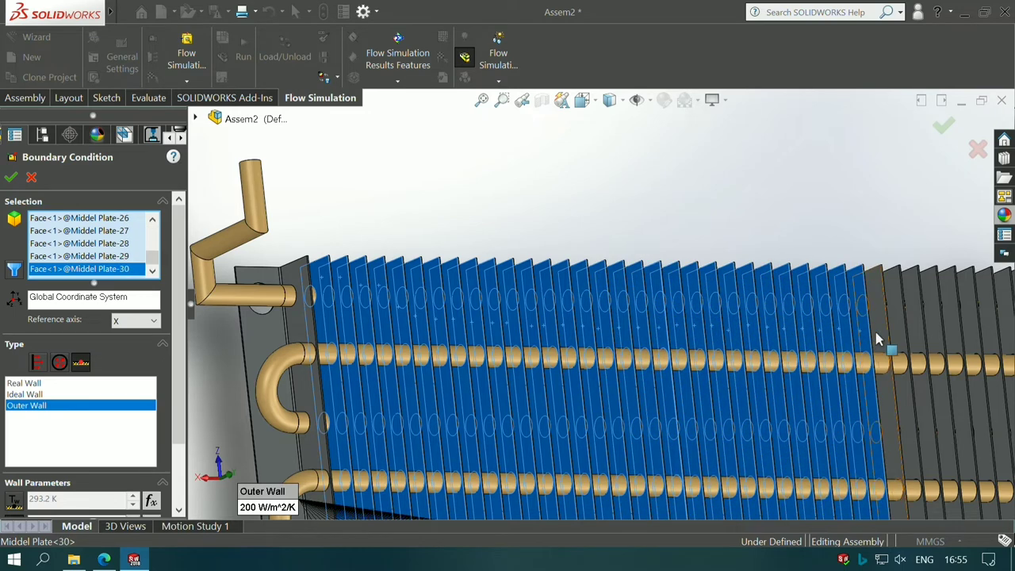
click(897, 336)
click(915, 336)
click(933, 336)
click(950, 335)
click(968, 336)
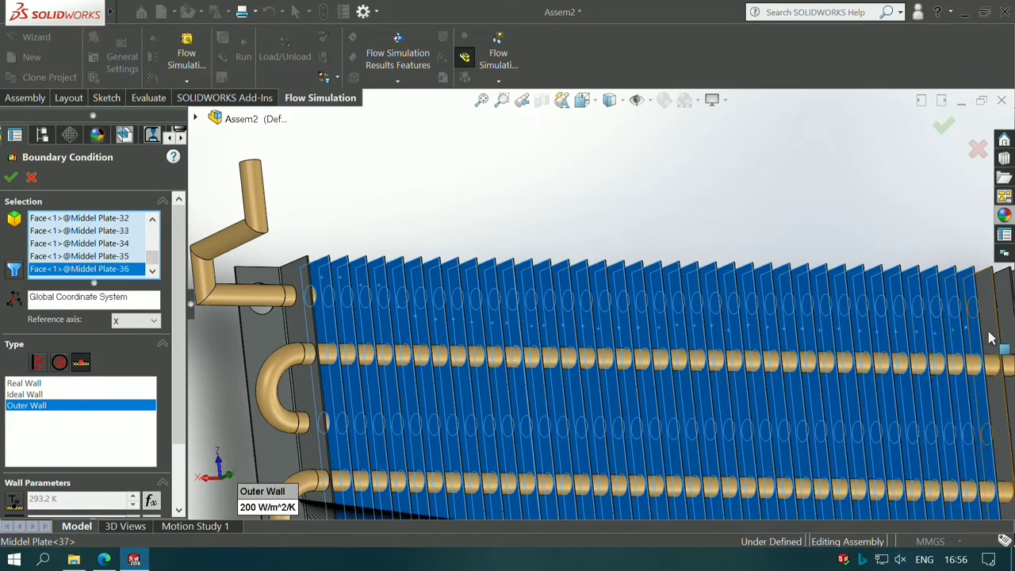
ctrl+middle_drag(967, 335, 743, 304)
click(743, 303)
click(743, 303)
Add the opposite face of every fin, then confirm Outer Wall 1 at 200 W/m²/K
scroll(713, 341, up, 3)
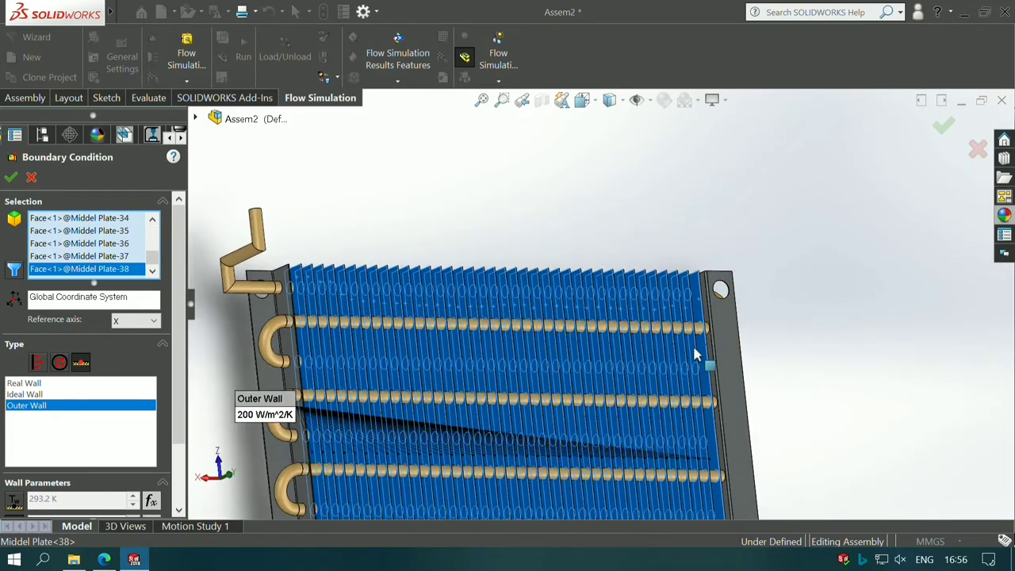
middle_drag(696, 356, 513, 390)
scroll(329, 256, down, 5)
click(329, 256)
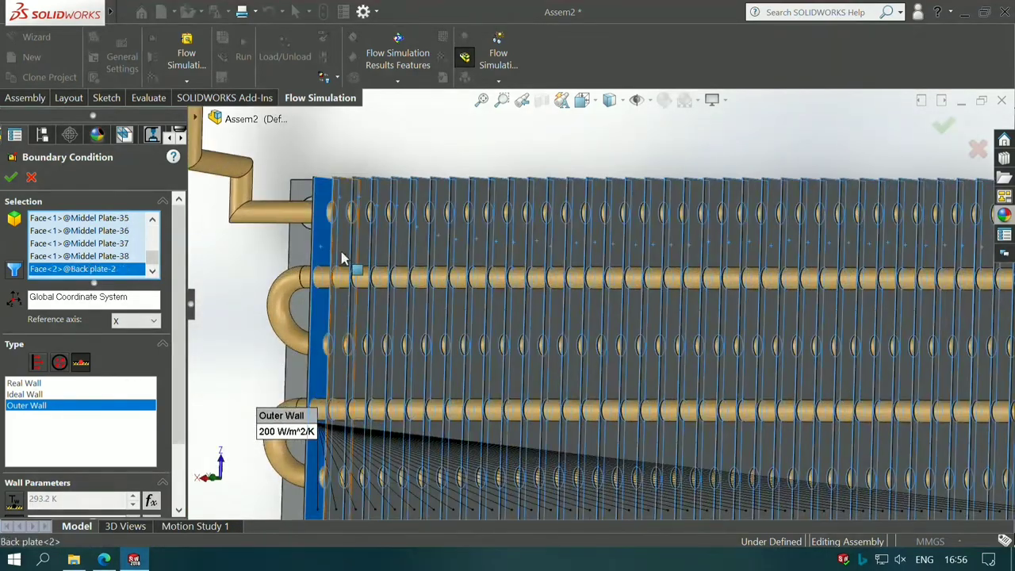
click(352, 264)
click(375, 270)
click(396, 268)
click(417, 265)
click(438, 265)
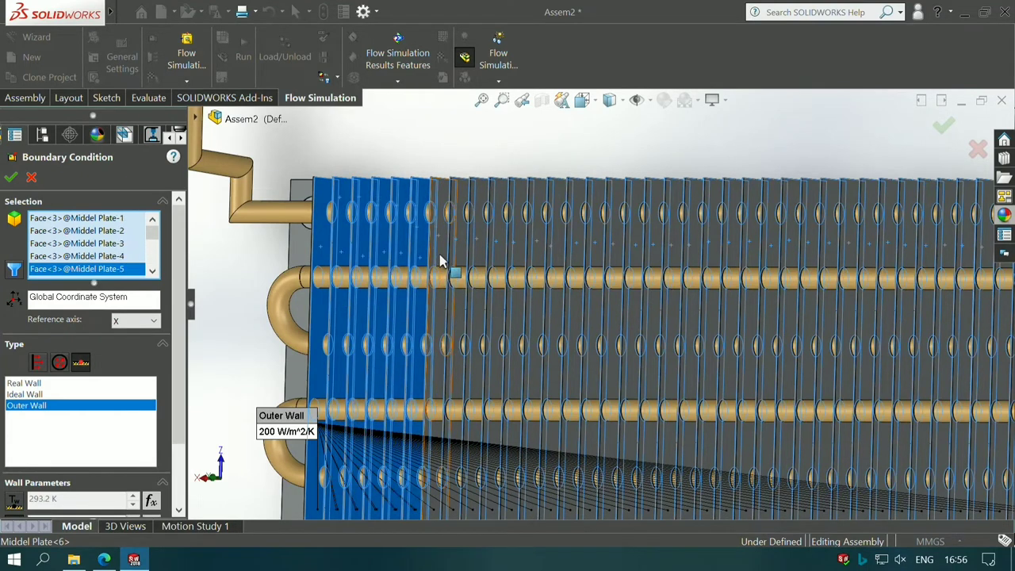
click(458, 266)
click(478, 267)
click(498, 267)
click(517, 261)
click(539, 268)
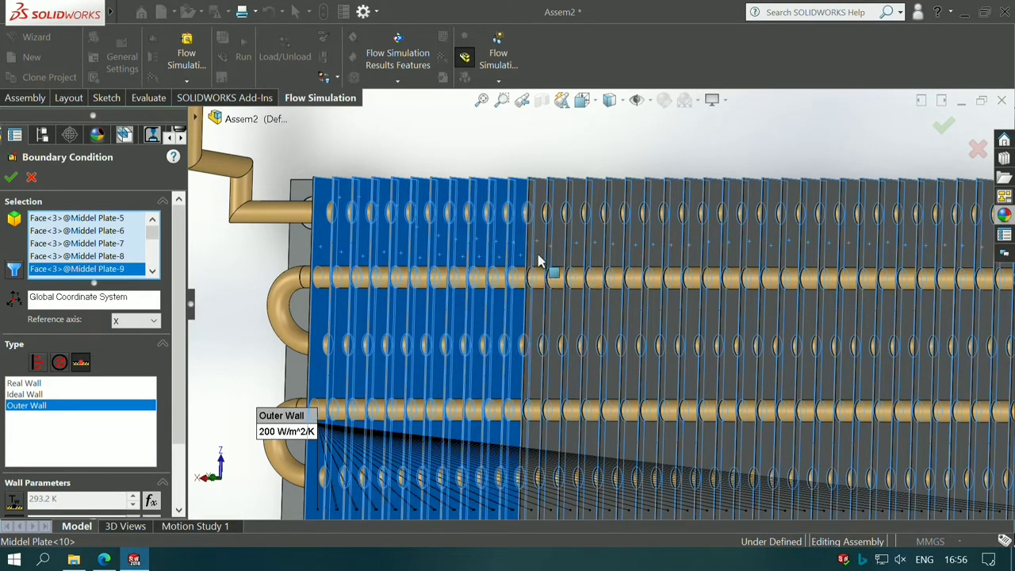
click(560, 267)
click(578, 261)
click(594, 297)
click(604, 311)
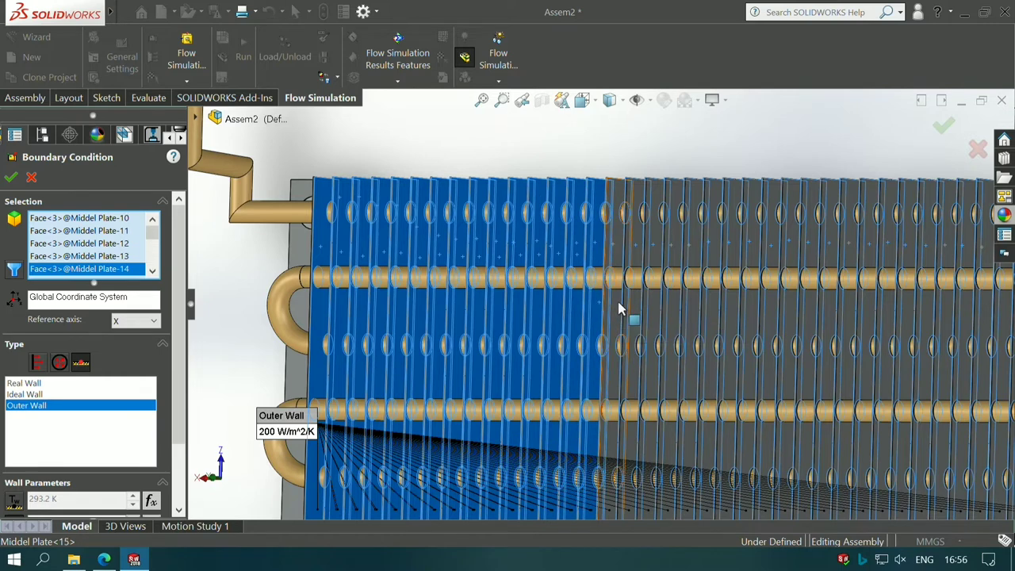
click(624, 313)
click(644, 314)
click(664, 316)
click(683, 316)
click(703, 317)
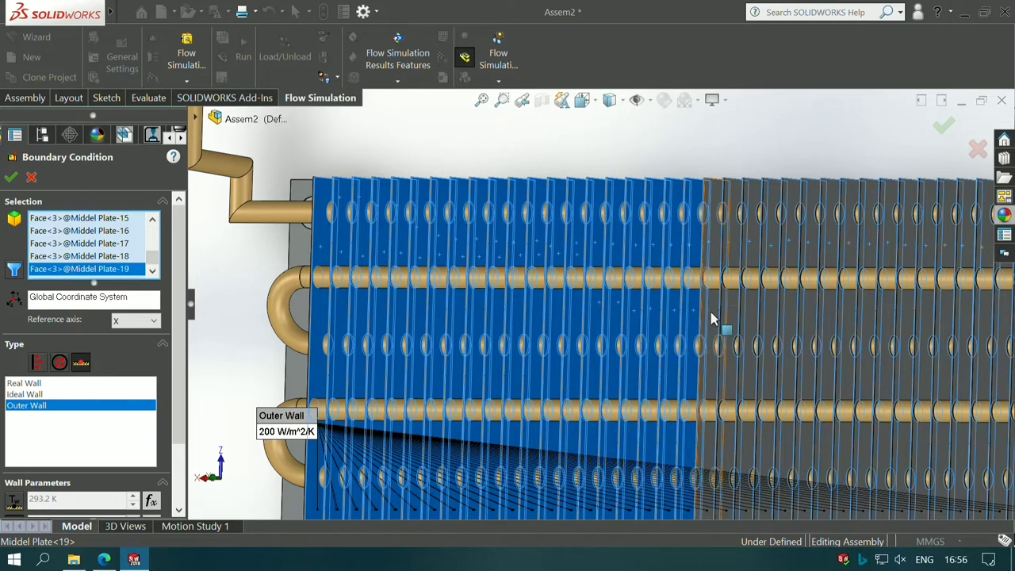
click(723, 317)
click(743, 318)
click(763, 317)
click(782, 317)
click(821, 320)
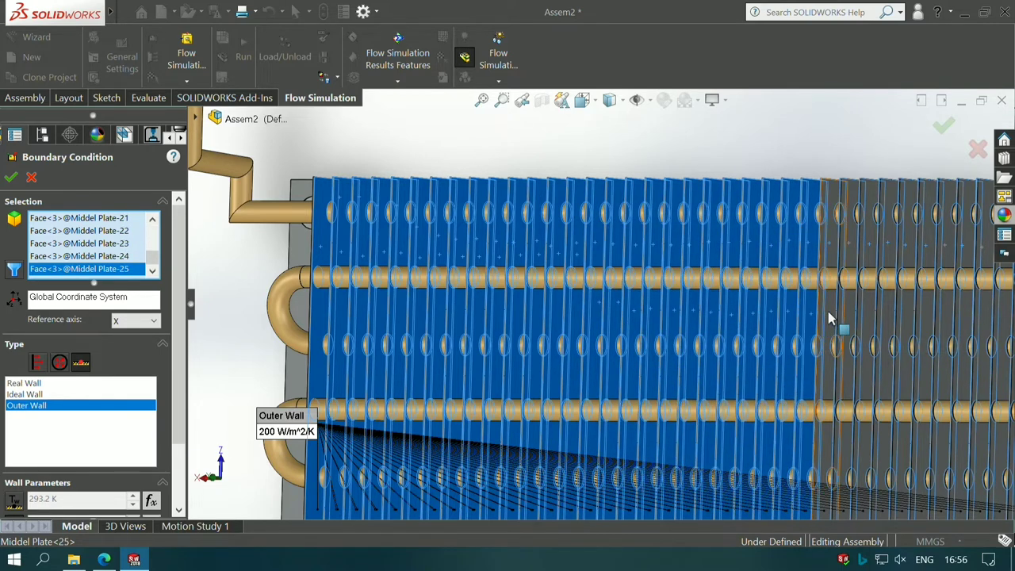
click(841, 319)
click(860, 320)
click(880, 320)
click(900, 320)
click(919, 321)
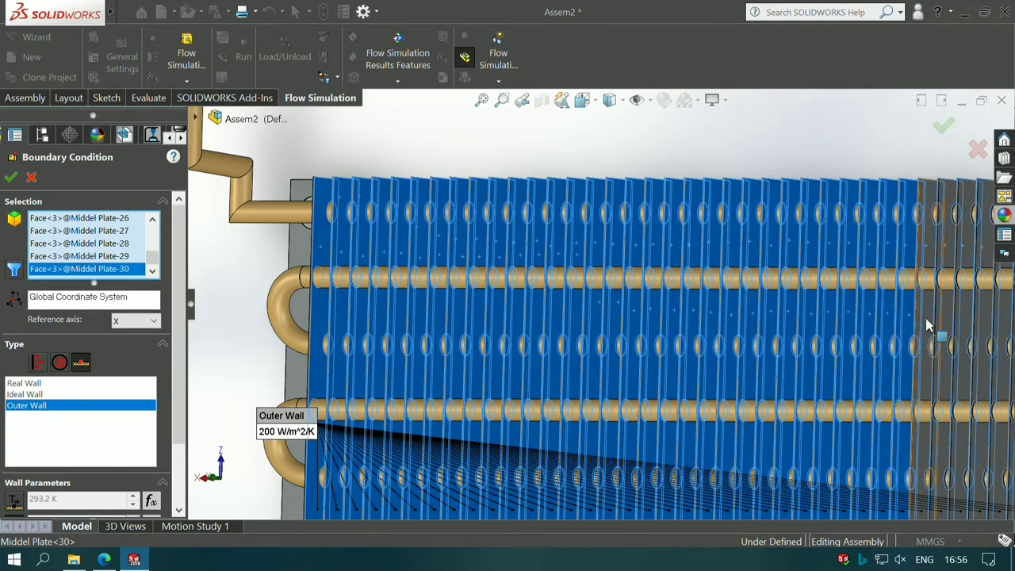
click(939, 321)
click(959, 322)
click(979, 322)
click(998, 322)
scroll(999, 322, up, 1)
scroll(797, 324, down, 2)
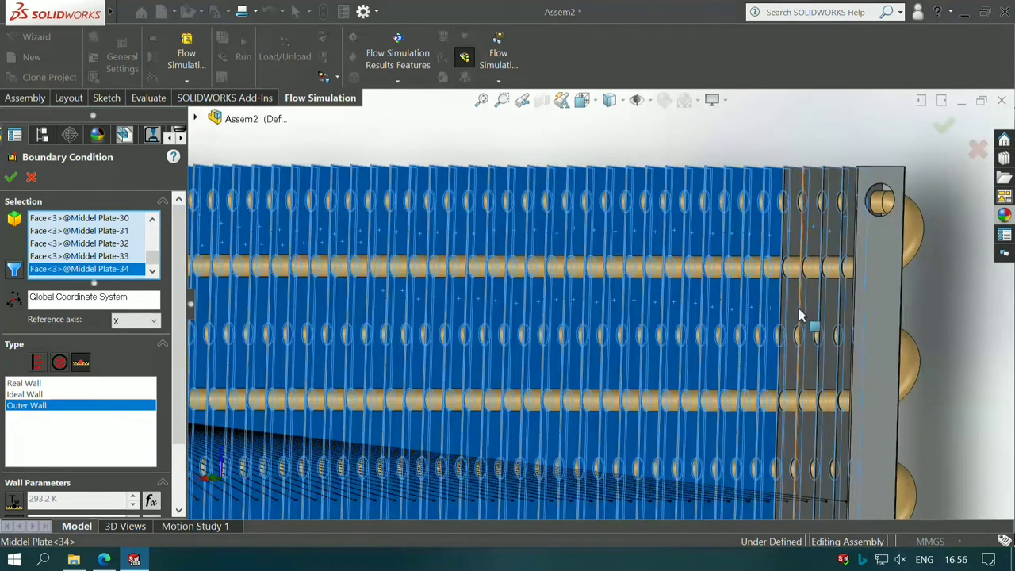
click(802, 324)
click(824, 325)
click(842, 318)
click(850, 306)
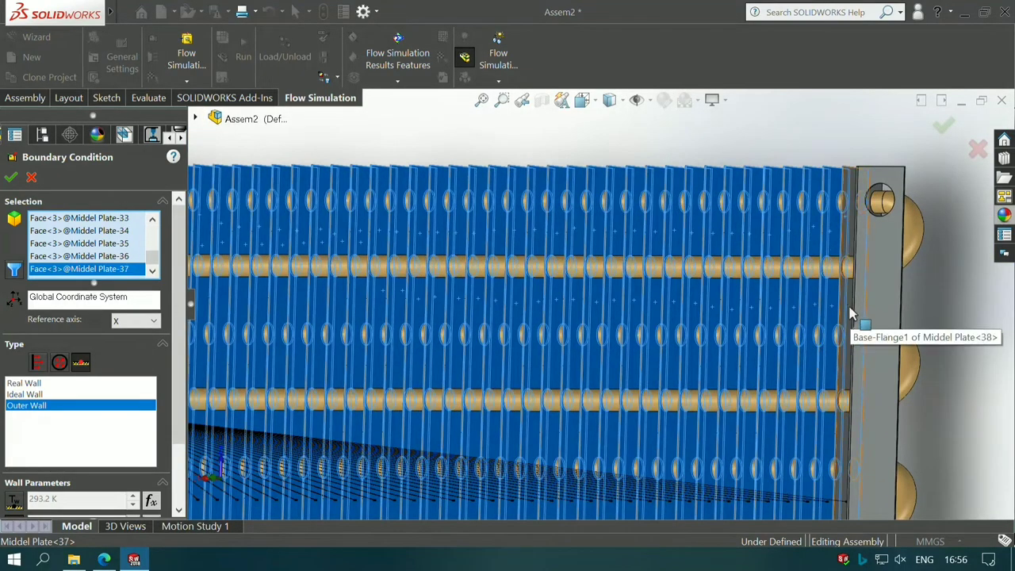
scroll(850, 309, up, 3)
click(11, 177)
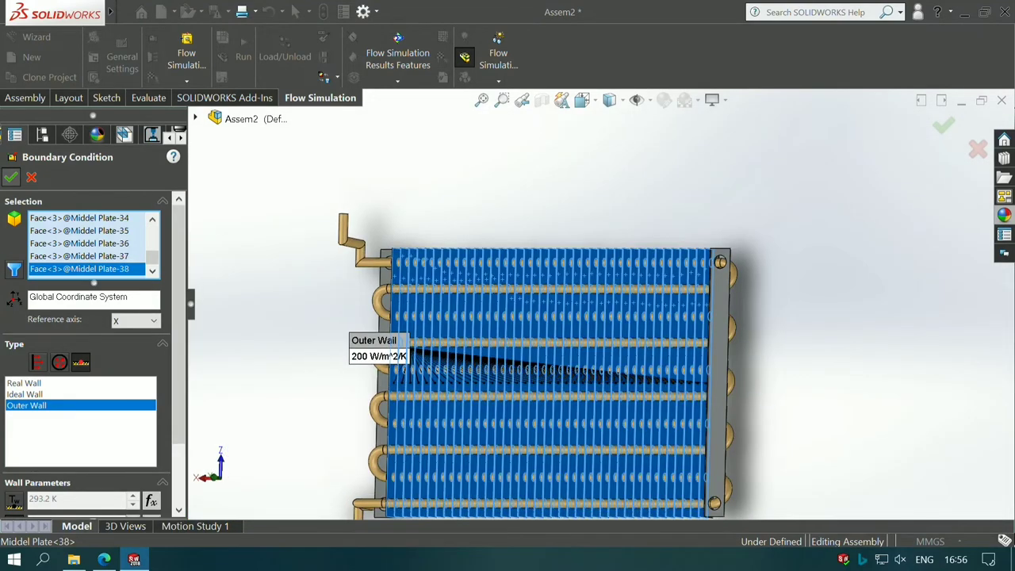
key(f)
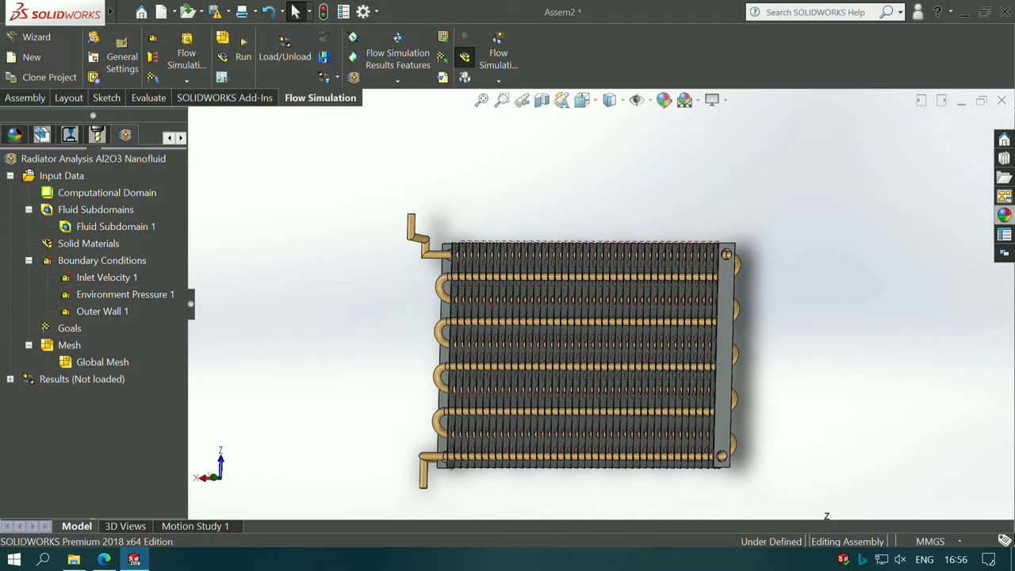
Run the calculation and close the solver once it converges at 163 iterations, loading 1.fld
click(243, 49)
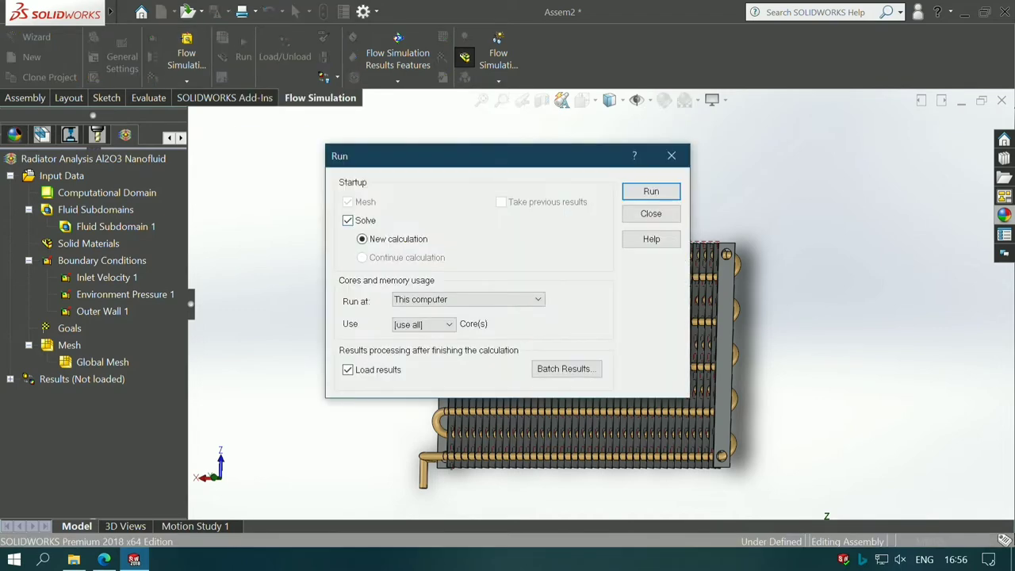
click(651, 191)
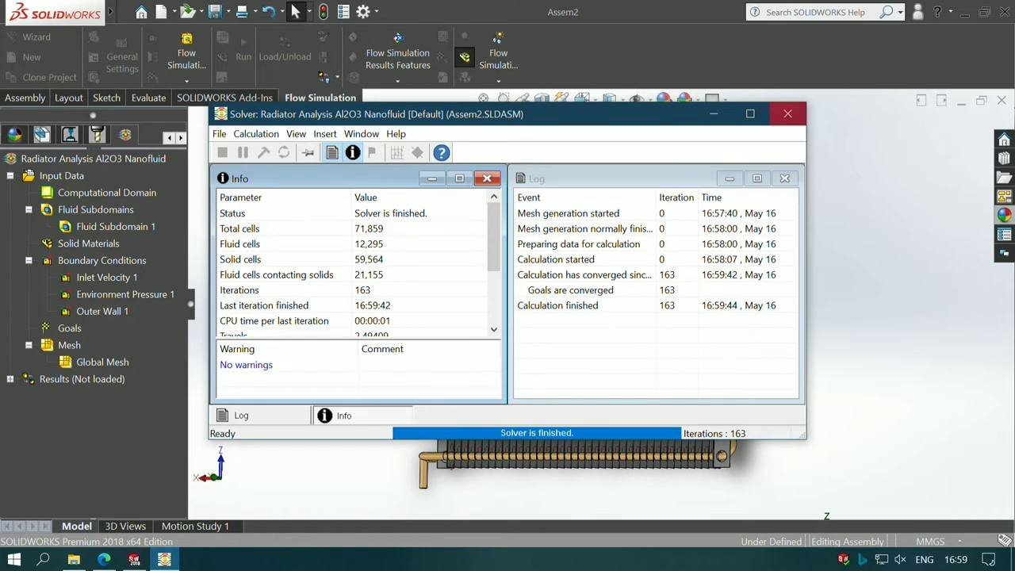
click(787, 113)
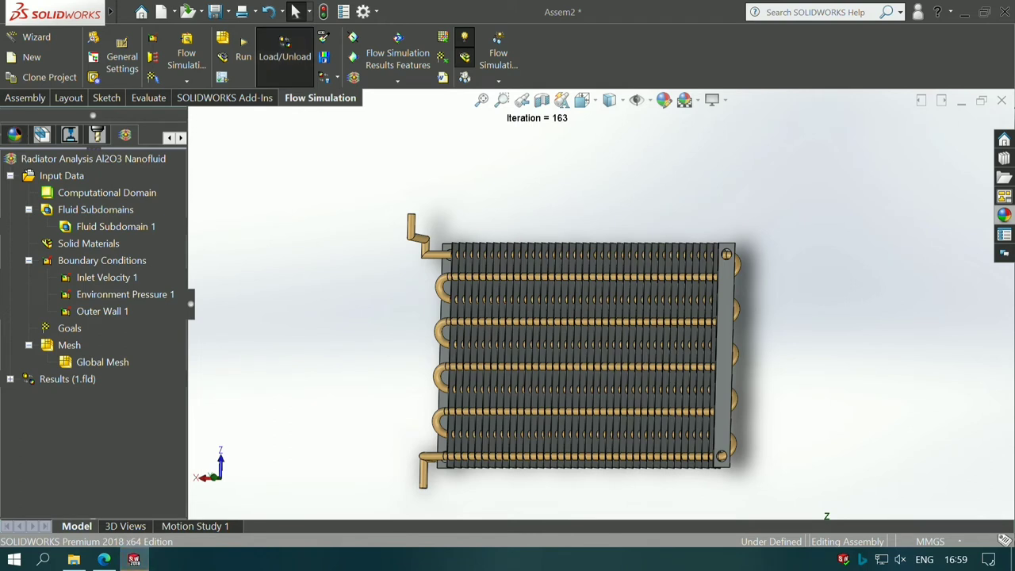
Create a Temperature (Fluid) surface plot (316.82–350.00 K) and open Model Transparency
click(10, 379)
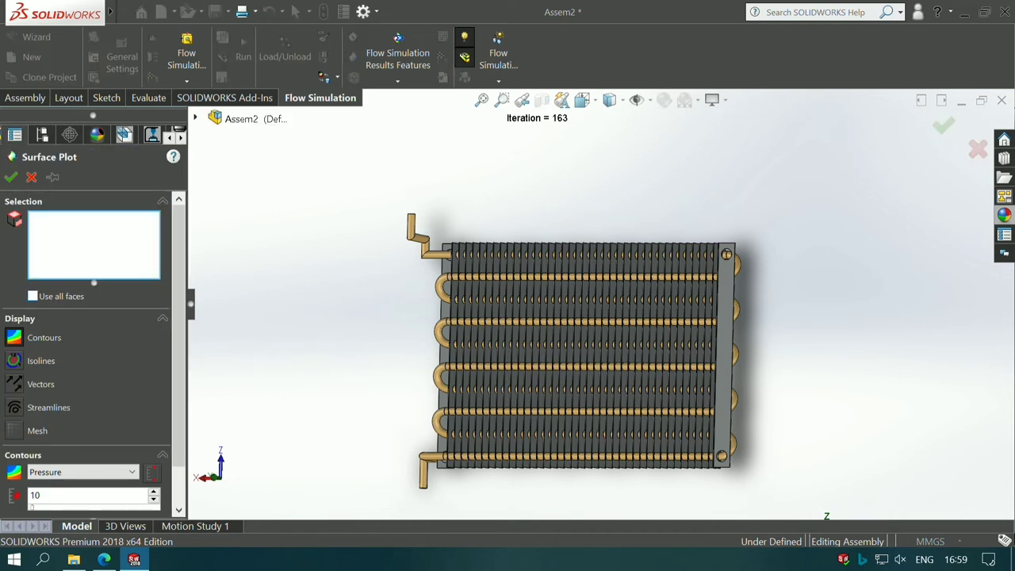
scroll(94, 357, down, 2)
click(83, 426)
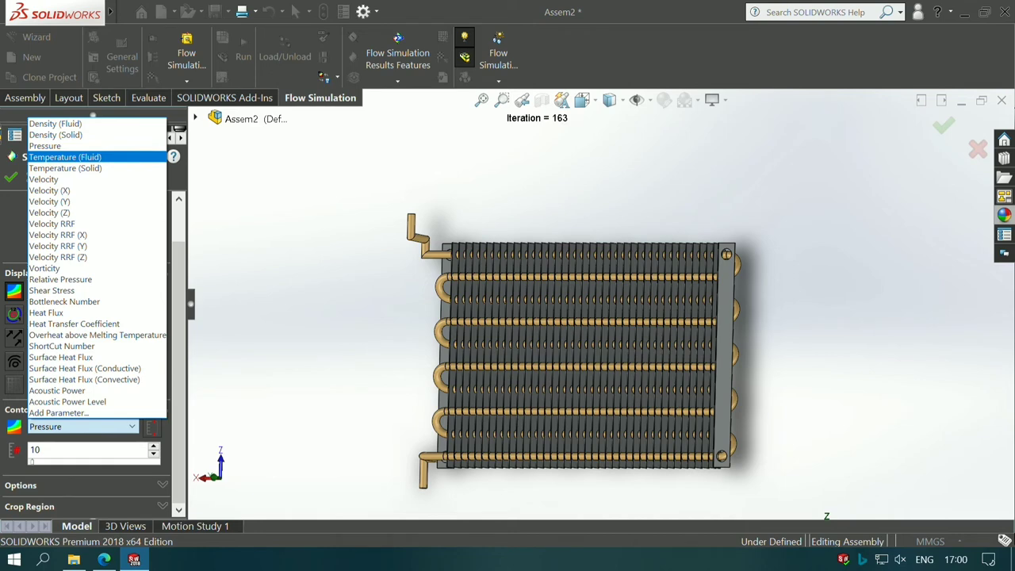
click(65, 157)
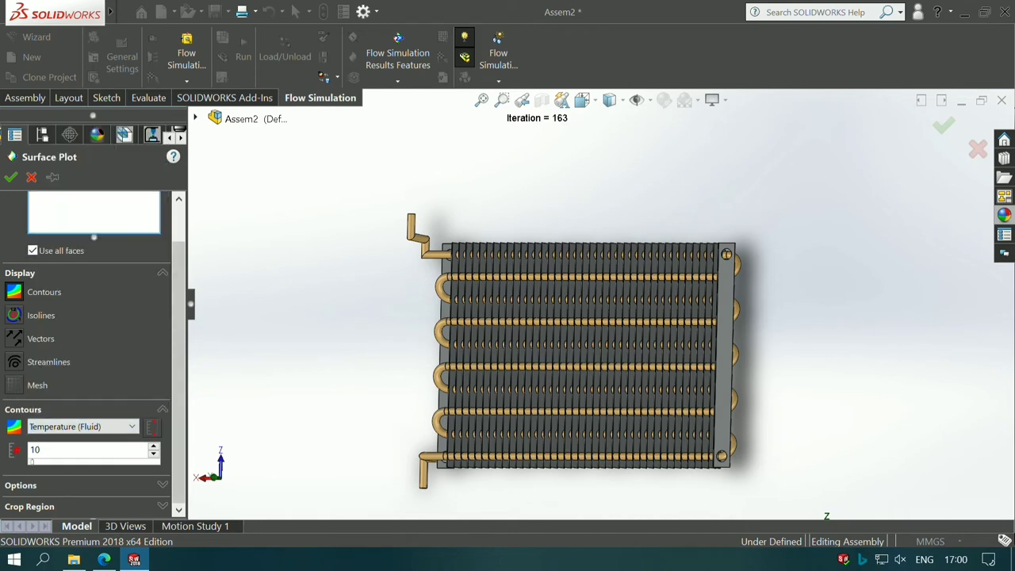
scroll(93, 317, up, 2)
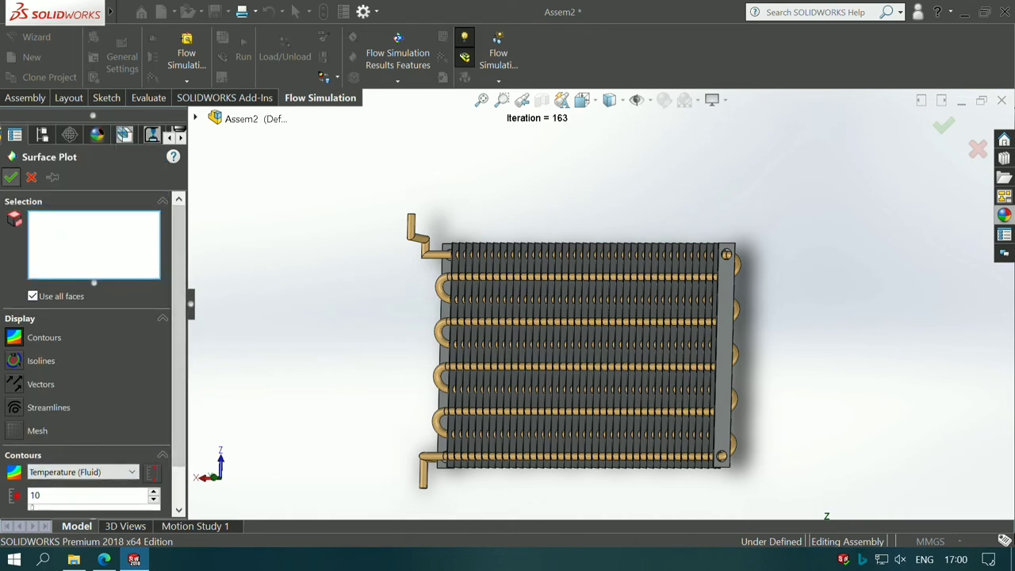
click(10, 177)
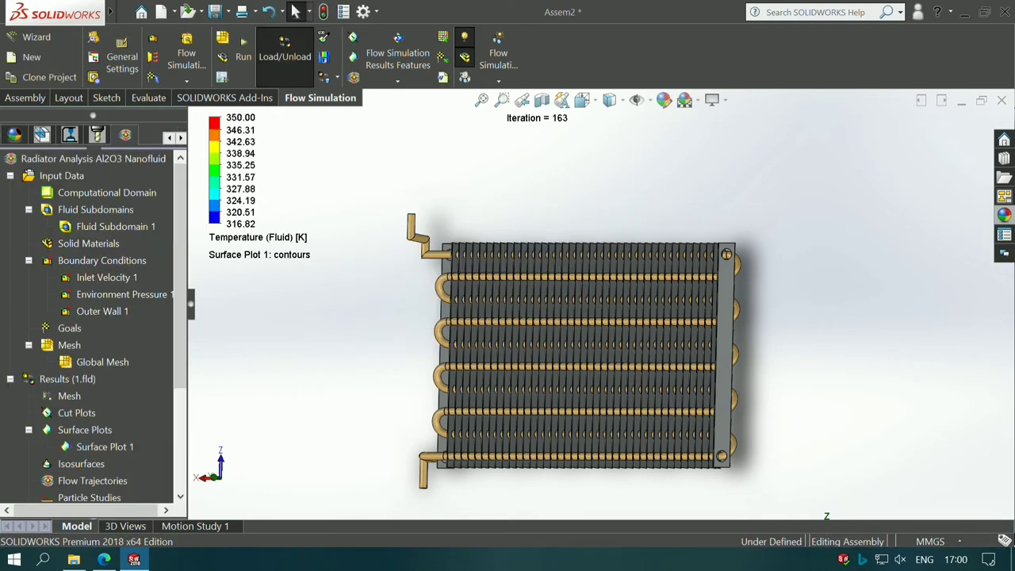
click(464, 77)
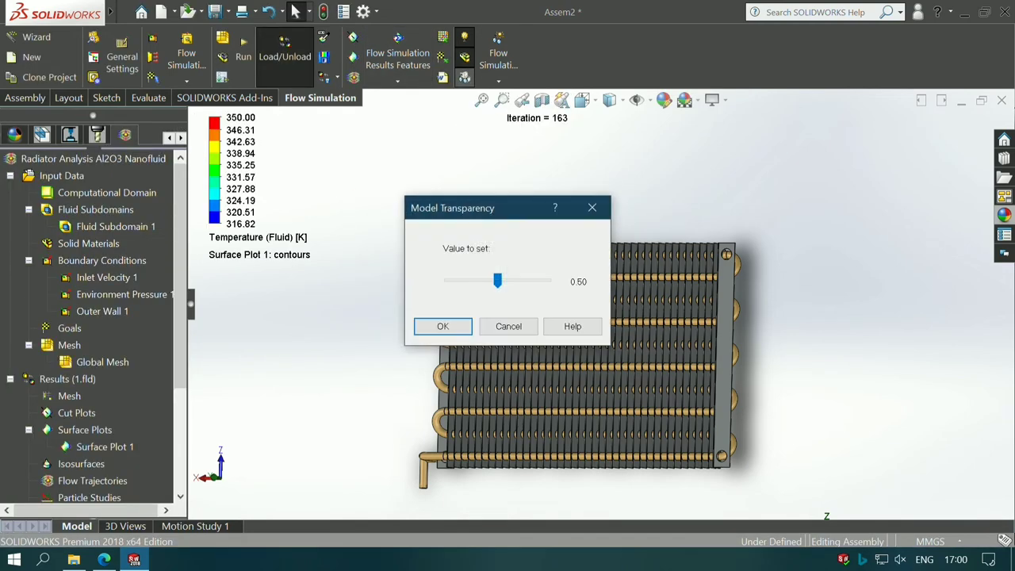
Apply 0.50 model transparency and rotate the radiator slightly
click(444, 324)
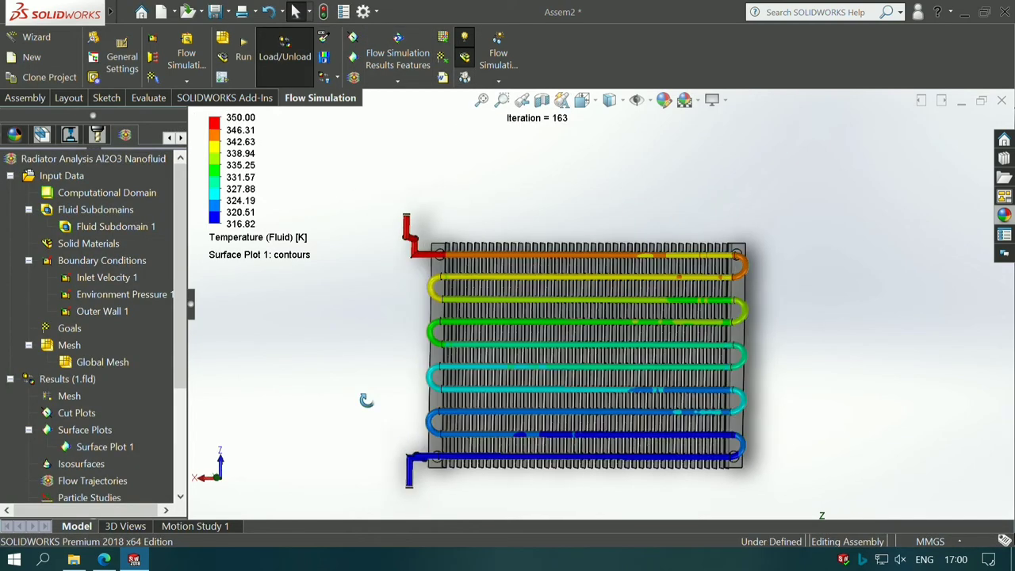
middle_drag(367, 399, 397, 414)
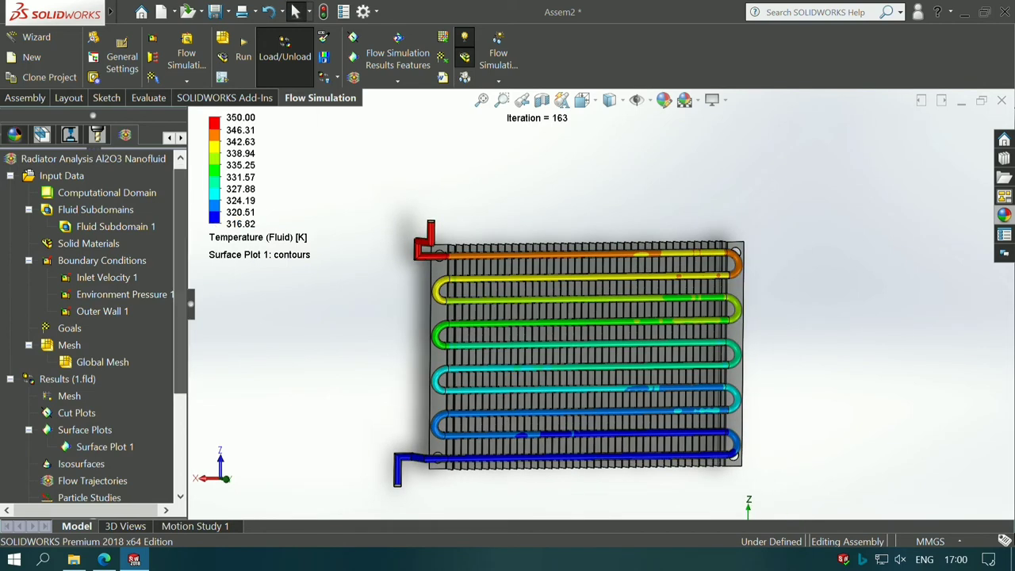
scroll(87, 325, down, 2)
Clear and hide Surface Plot 1 from the radiator
right_click(105, 362)
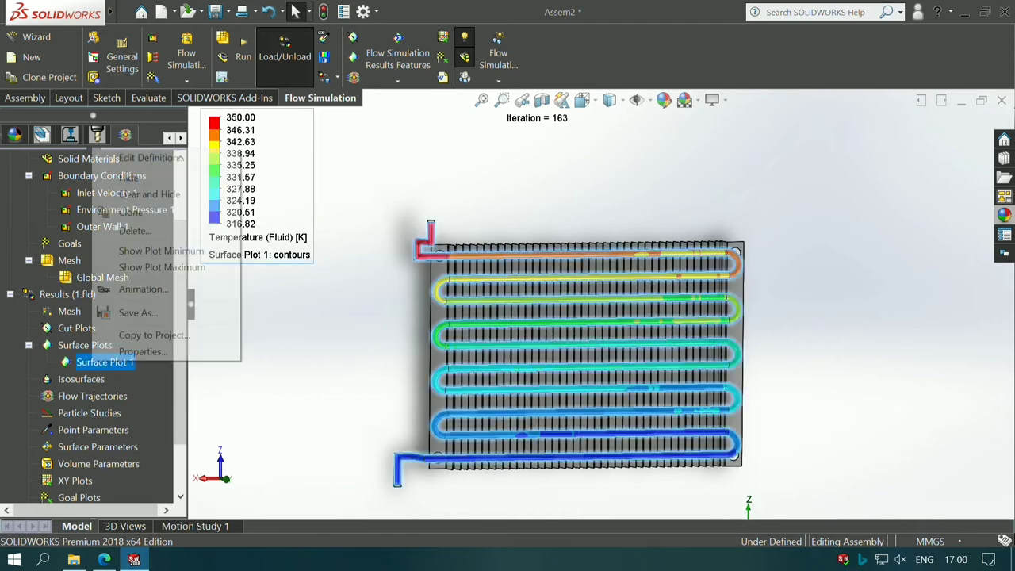
click(149, 195)
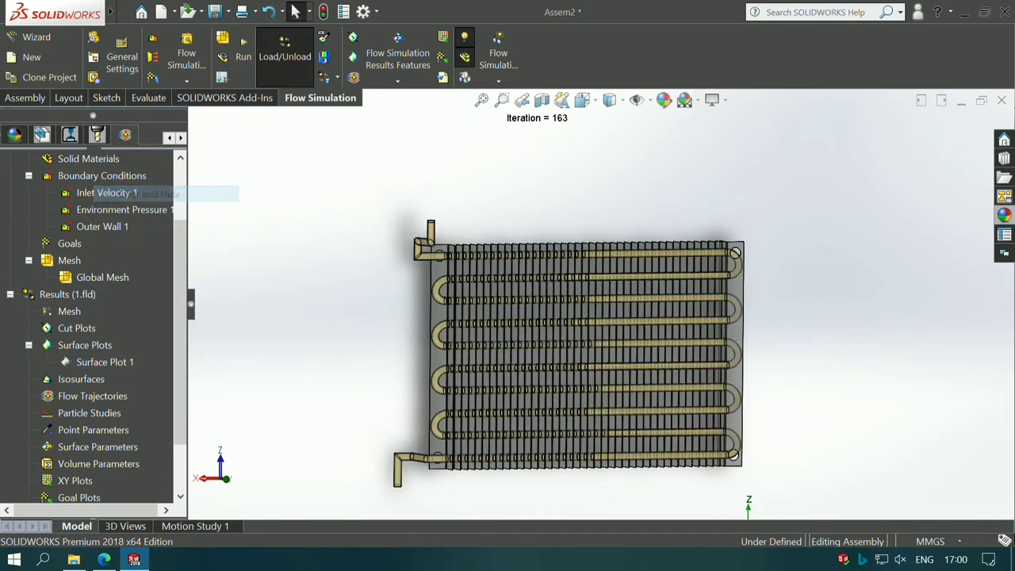
scroll(118, 193, down, 2)
Insert a new flow trajectory plot, dismiss the face-selection warning, and orbit to an oblique view
right_click(87, 328)
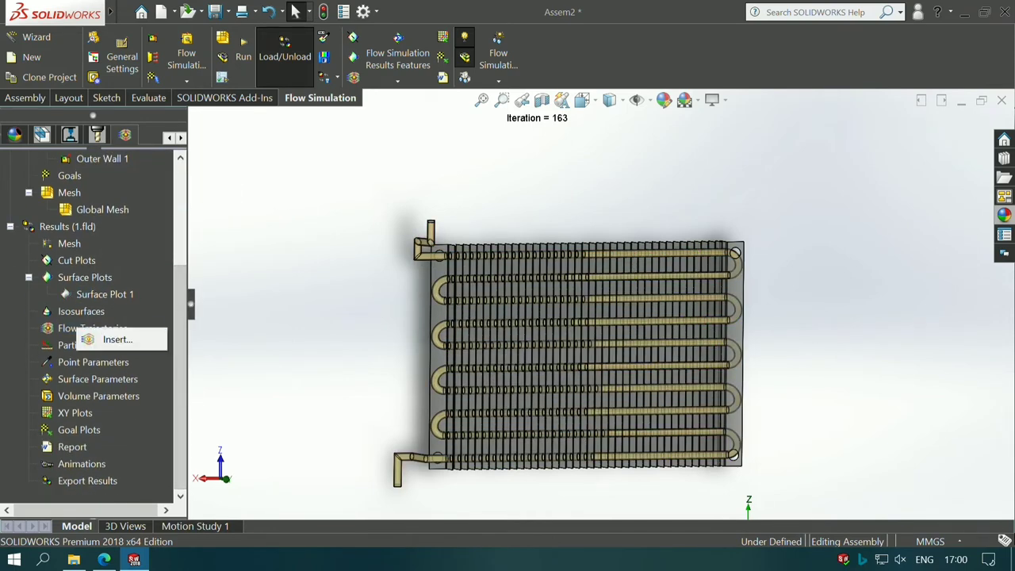
click(111, 339)
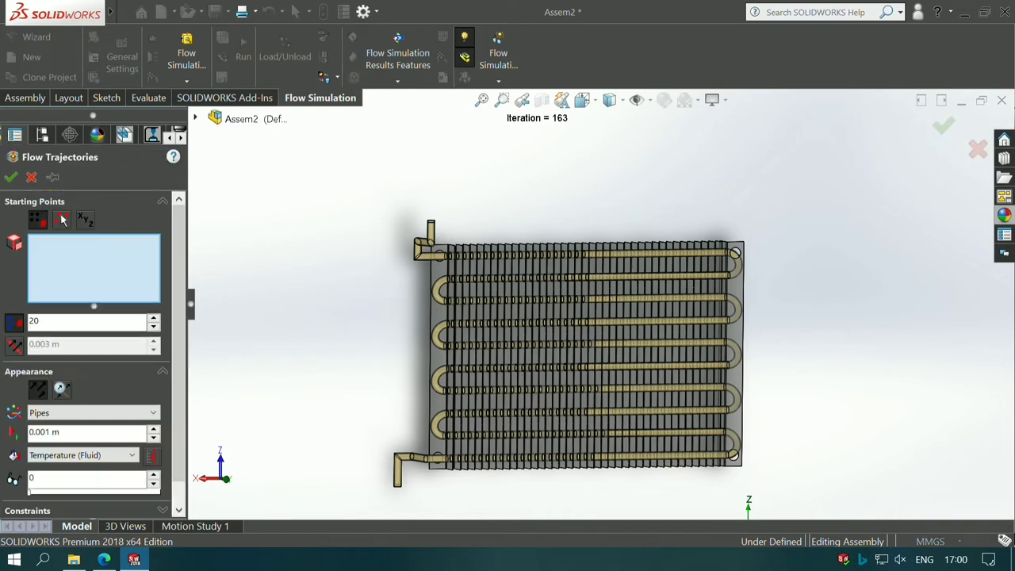
scroll(93, 348, down, 1)
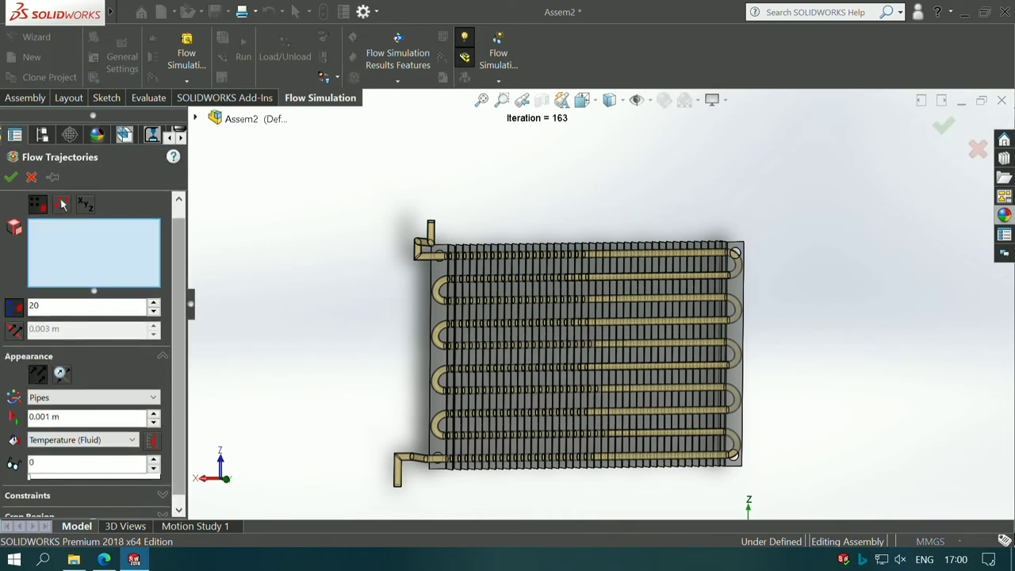
scroll(94, 349, down, 1)
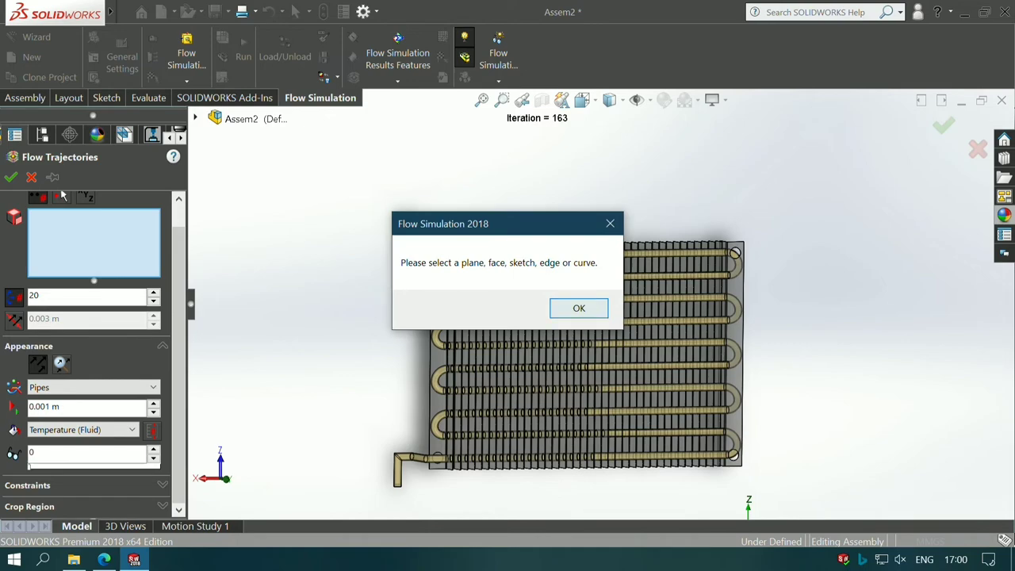
key(Return)
mouse_move(333, 349)
middle_down()
mouse_move(369, 342)
mouse_move(725, 373)
middle_up()
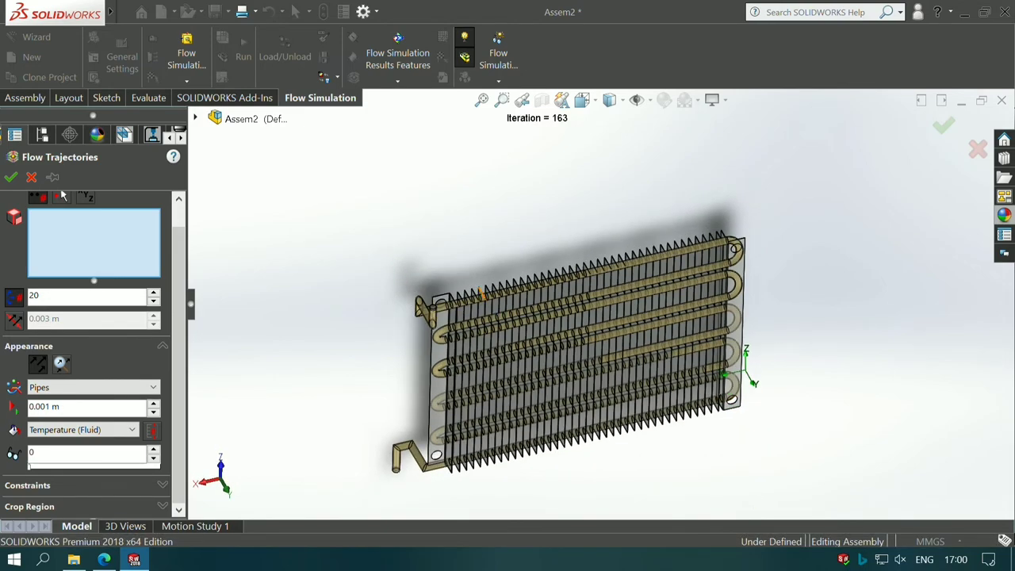
scroll(448, 303, down, 5)
scroll(448, 303, down, 3)
right_click(453, 311)
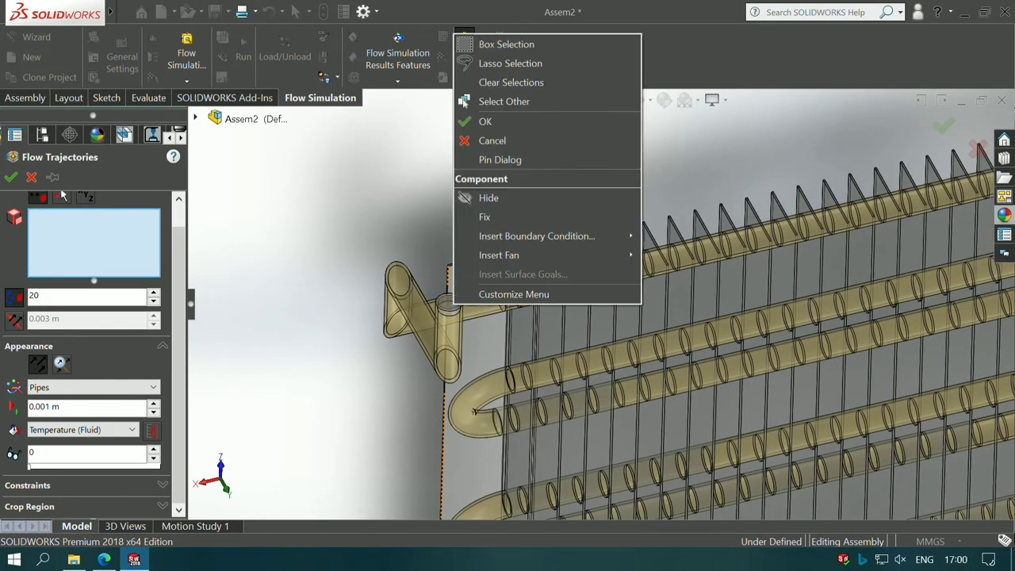
click(492, 100)
key(Return)
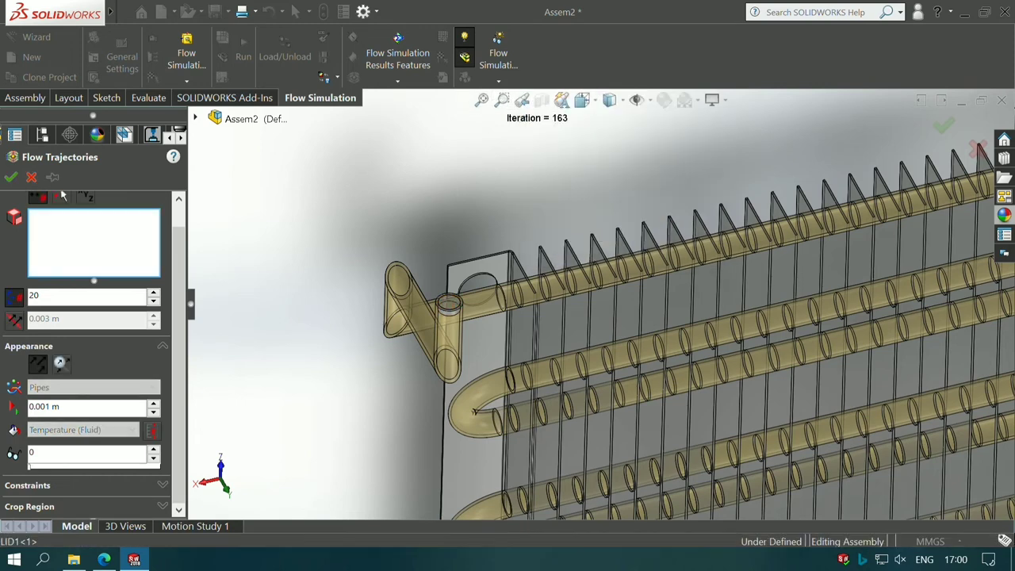
scroll(61, 194, down, 1)
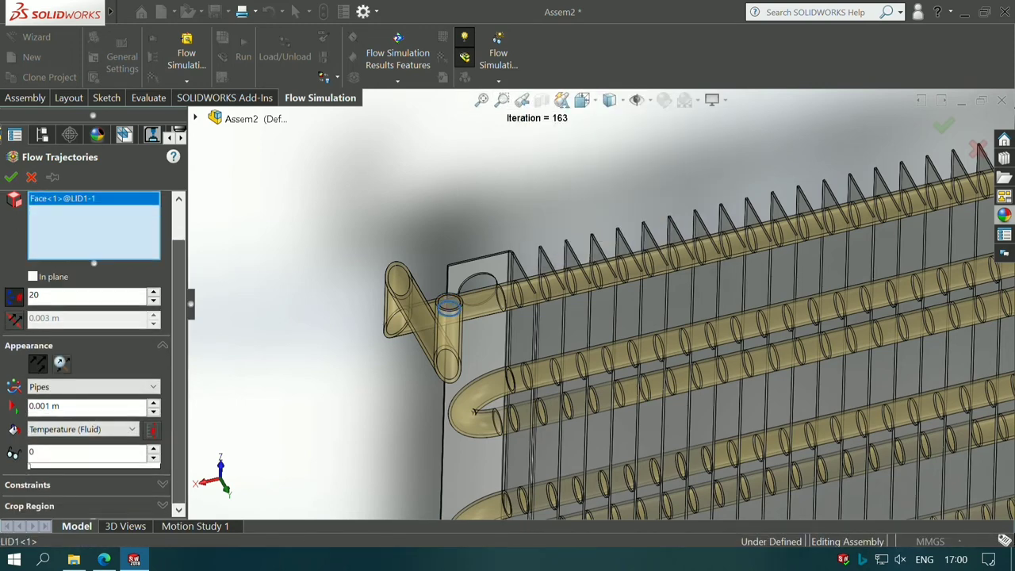
click(10, 176)
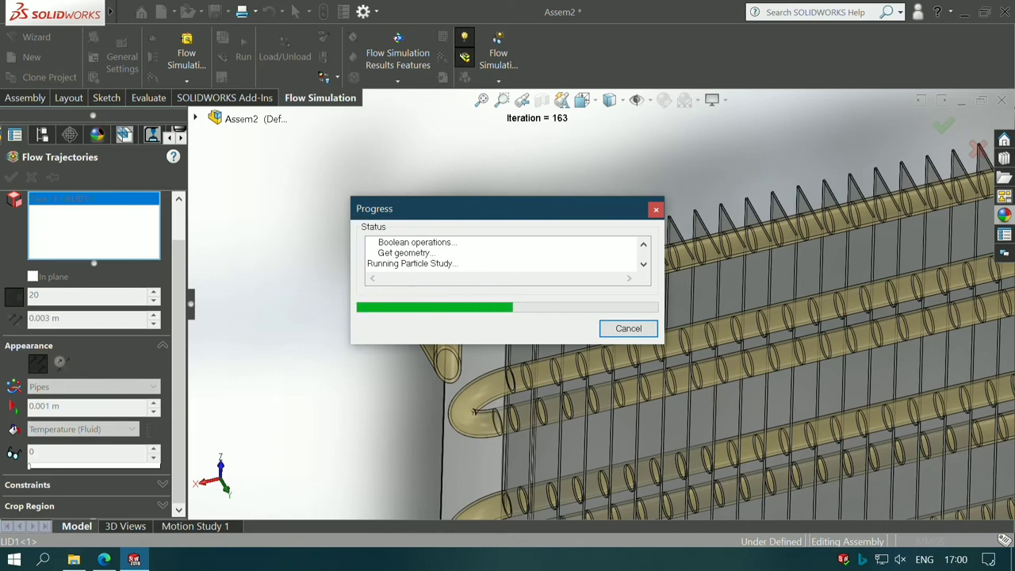
scroll(544, 420, up, 3)
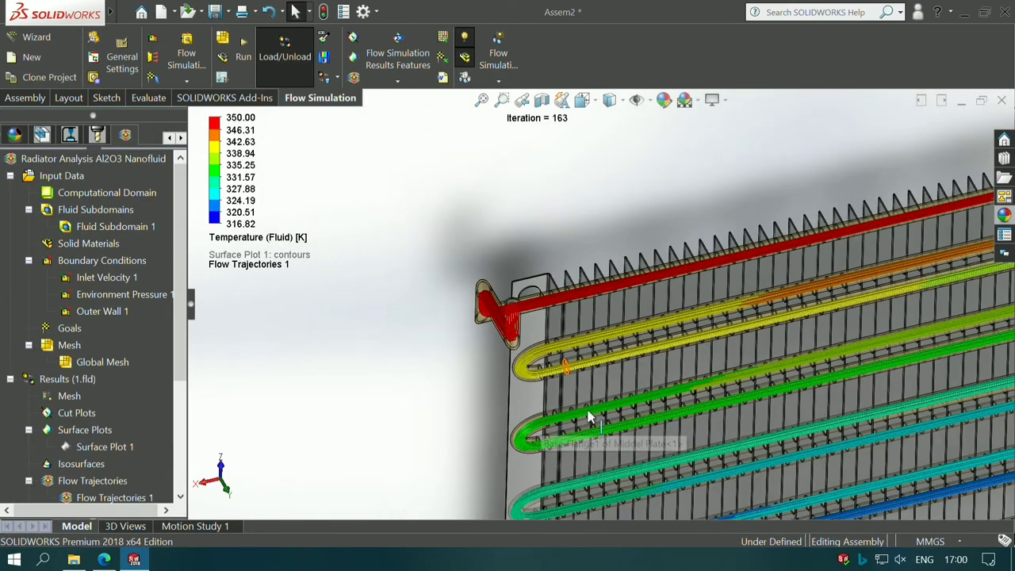
scroll(818, 438, up, 2)
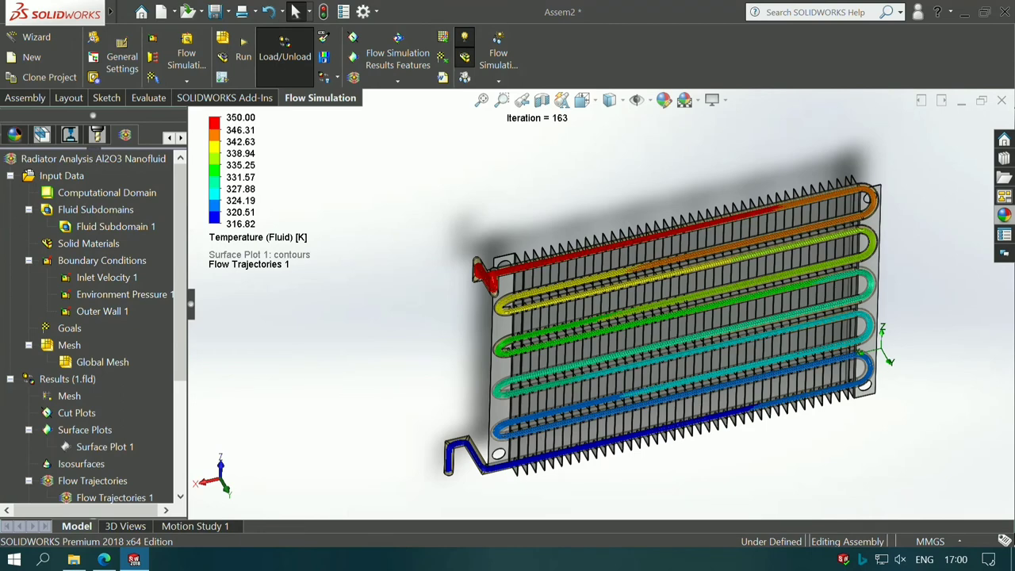
scroll(95, 356, down, 3)
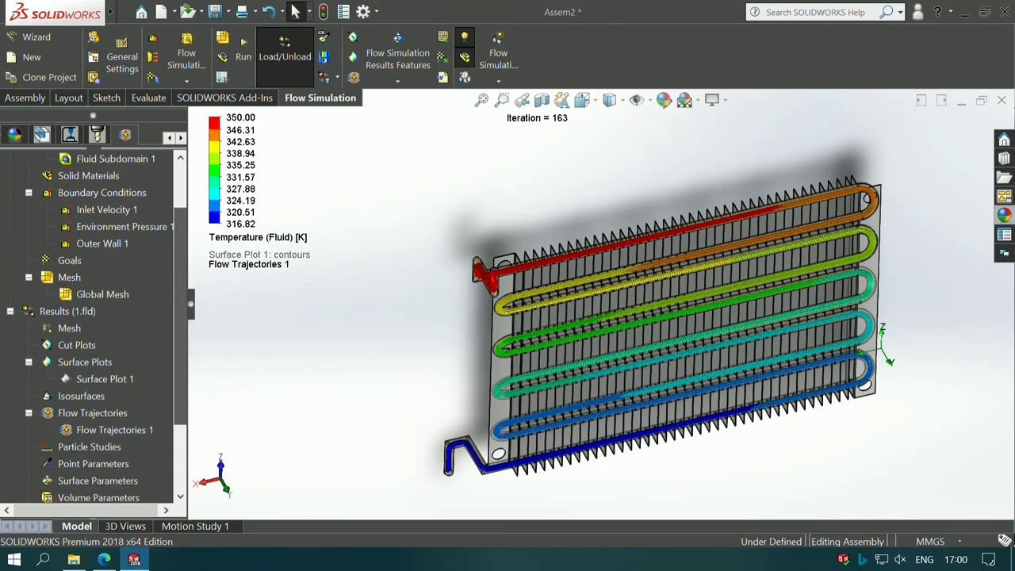
right_click(107, 429)
Play the Flow Trajectories 1 animation briefly, then stop it
click(139, 306)
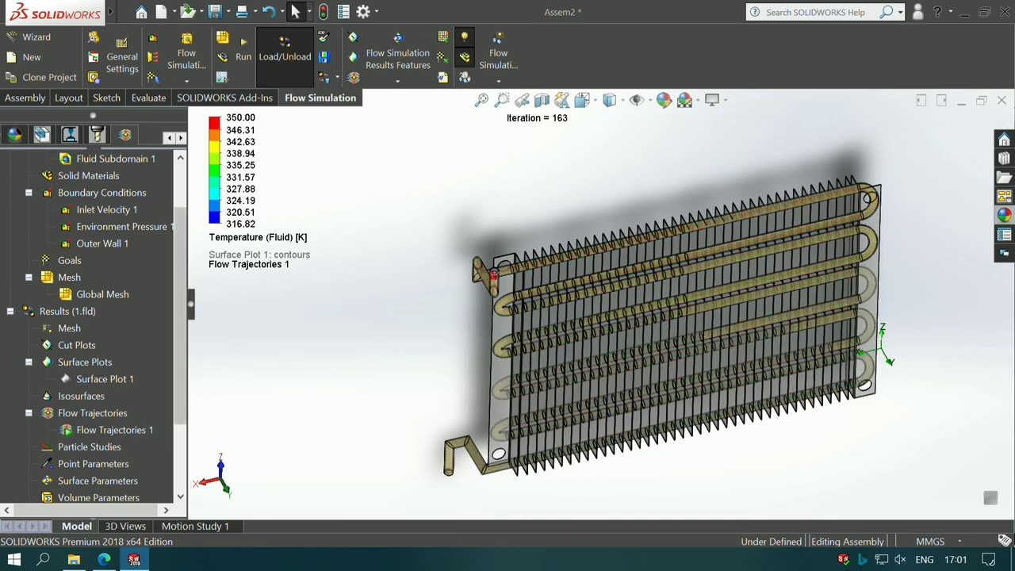
right_click(80, 428)
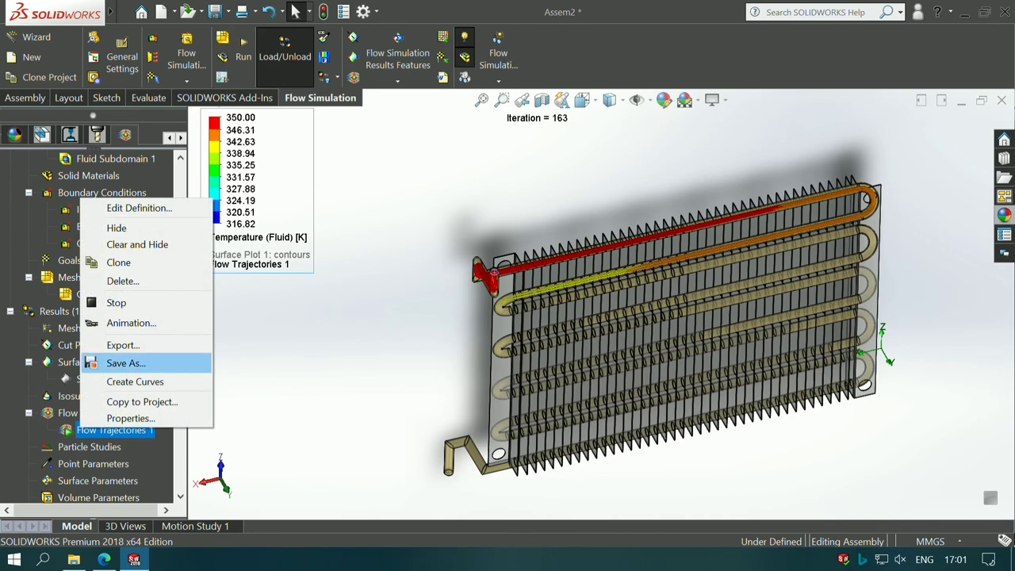
click(116, 302)
Change the Flow Trajectories 1 appearance to flat arrows
right_click(79, 429)
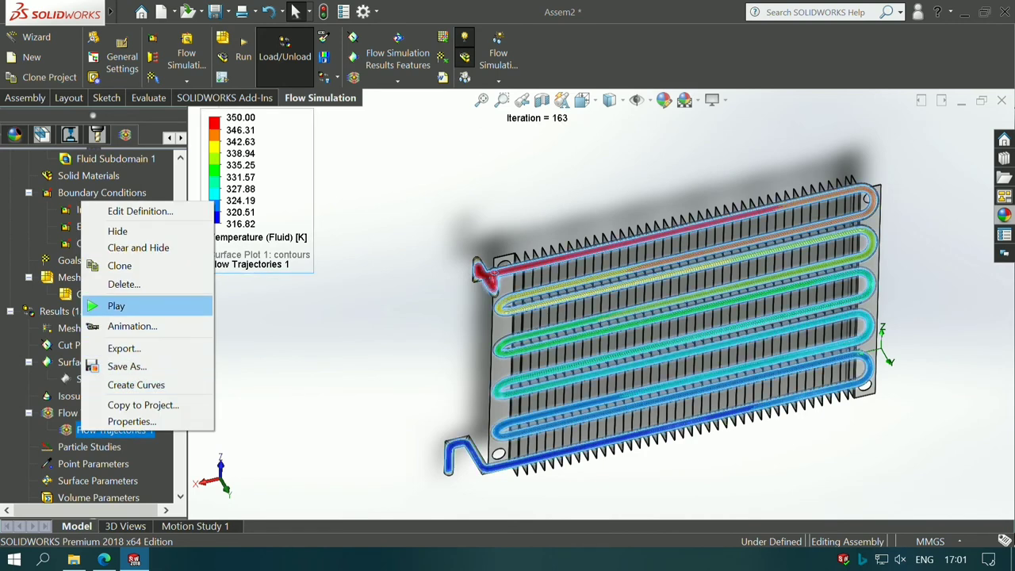
click(150, 209)
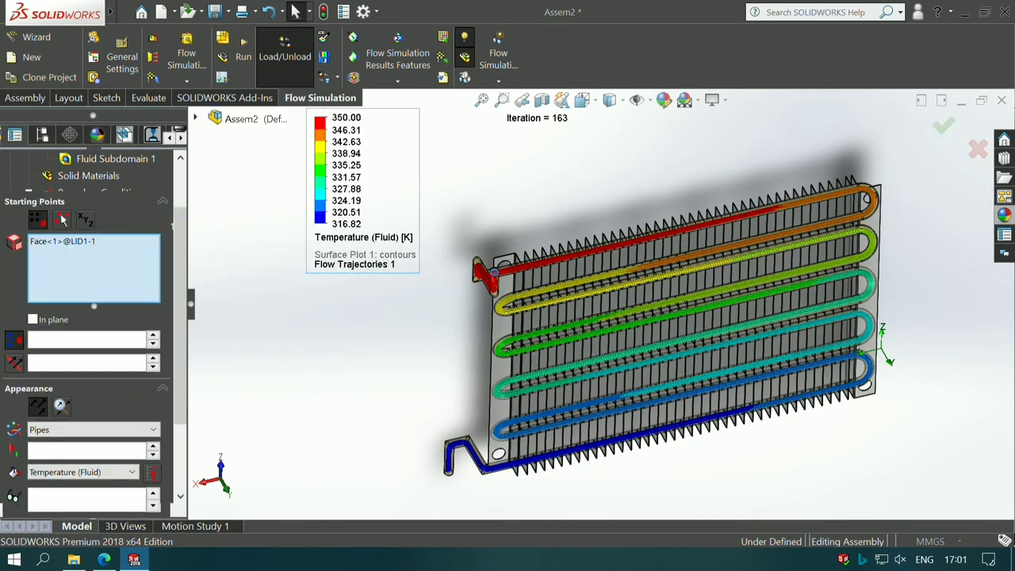
click(93, 387)
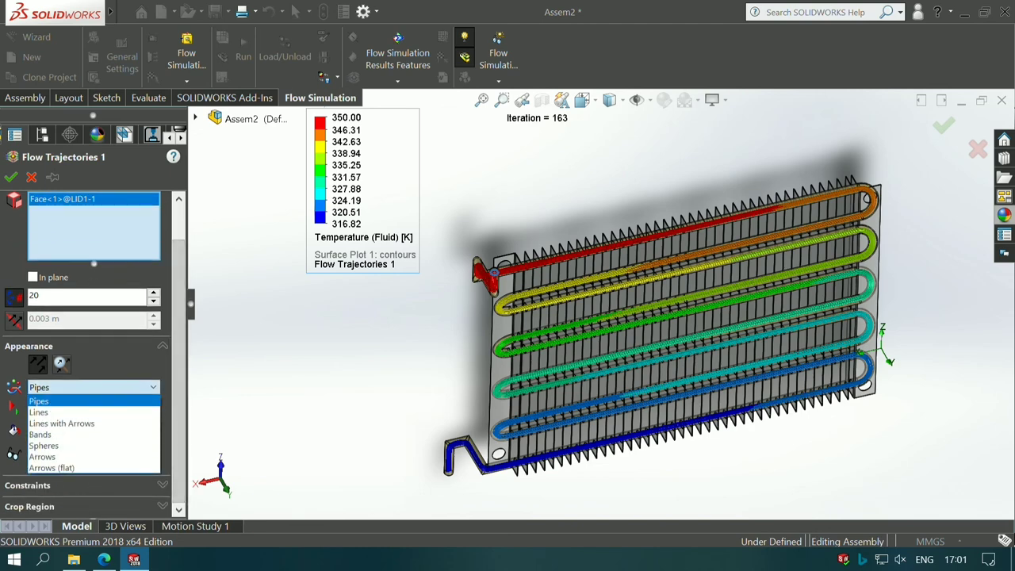
click(52, 468)
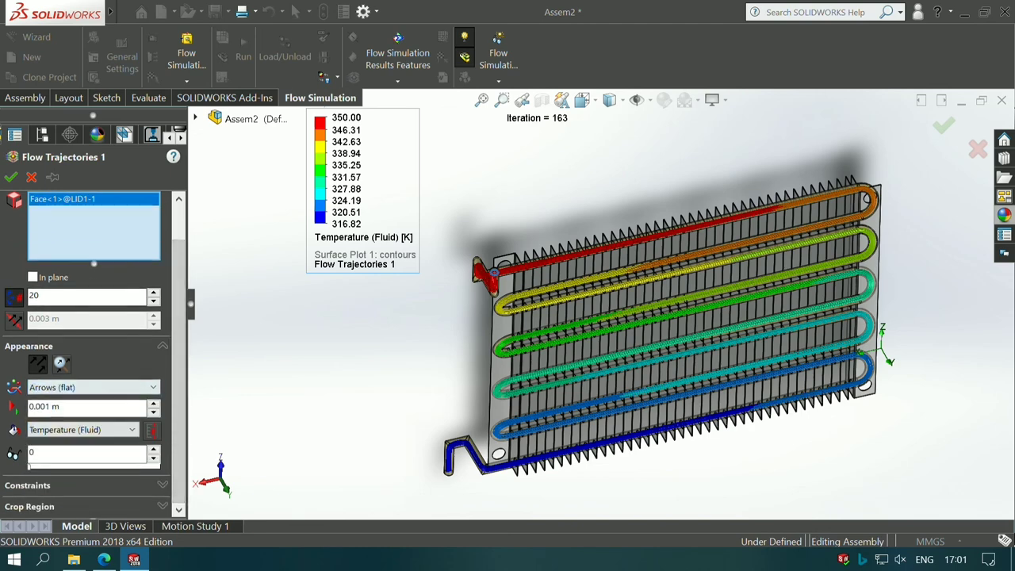
click(10, 177)
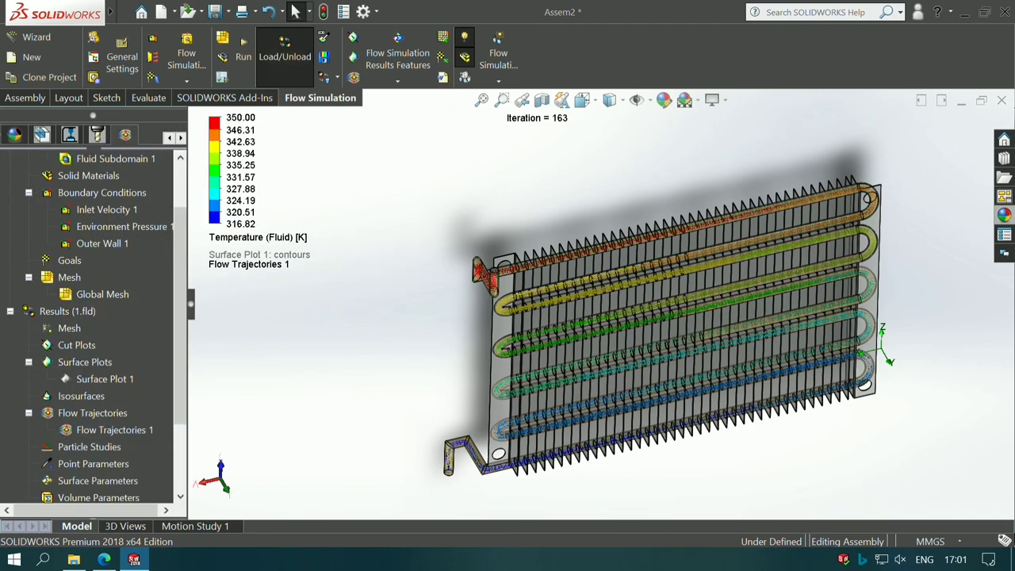
Replay the arrow trajectory animation, zooming and panning to watch flow through the copper tubes
right_click(83, 429)
click(119, 306)
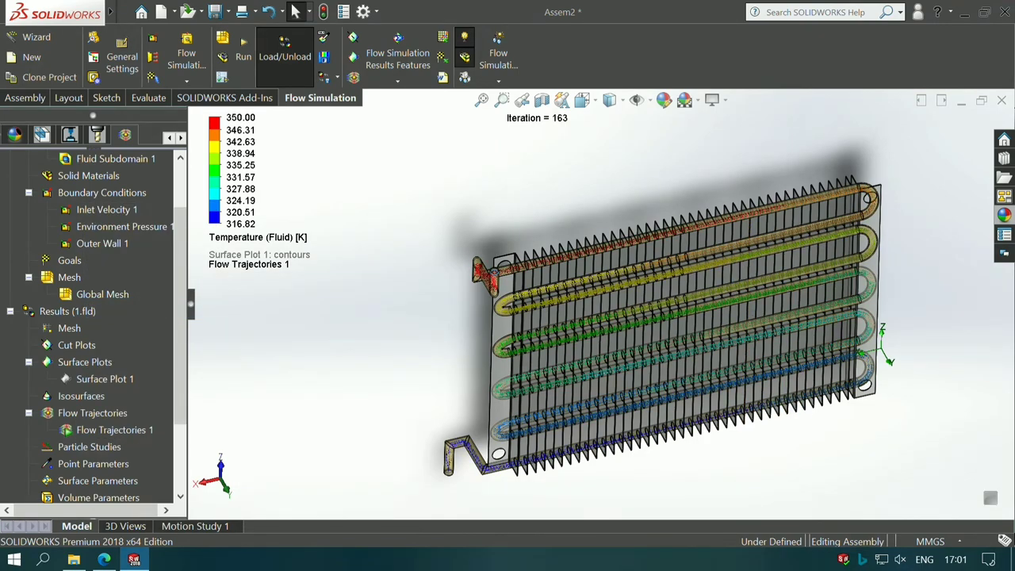
scroll(892, 218, down, 2)
scroll(518, 273, down, 2)
scroll(476, 283, down, 3)
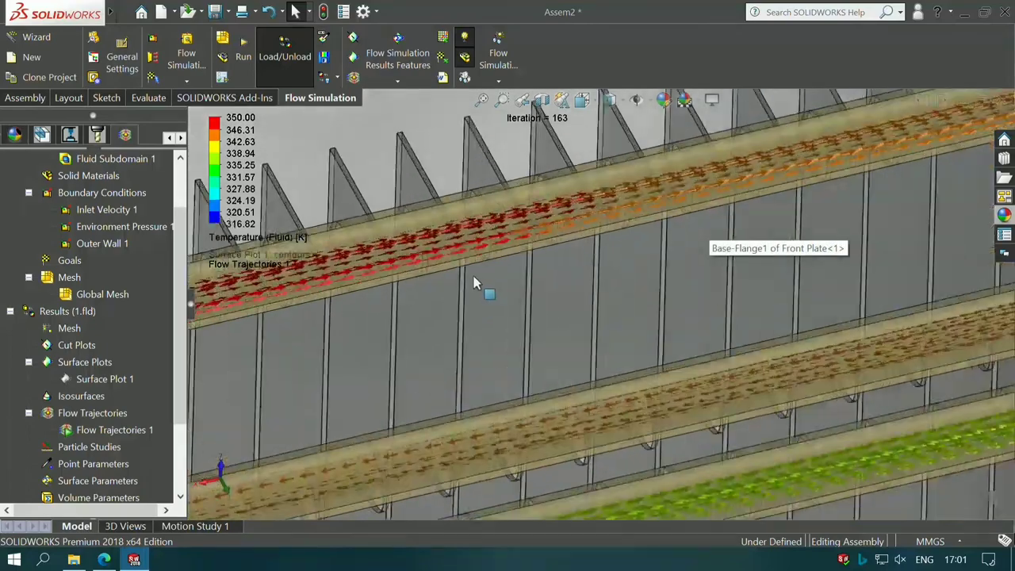
scroll(600, 466, up, 2)
scroll(658, 464, up, 2)
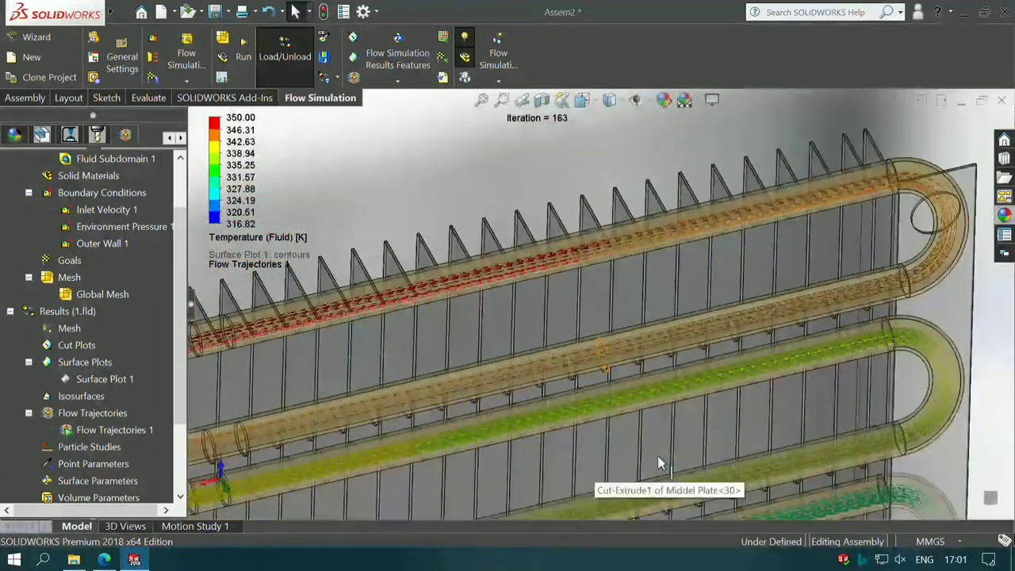
scroll(658, 464, up, 2)
scroll(658, 464, up, 2)
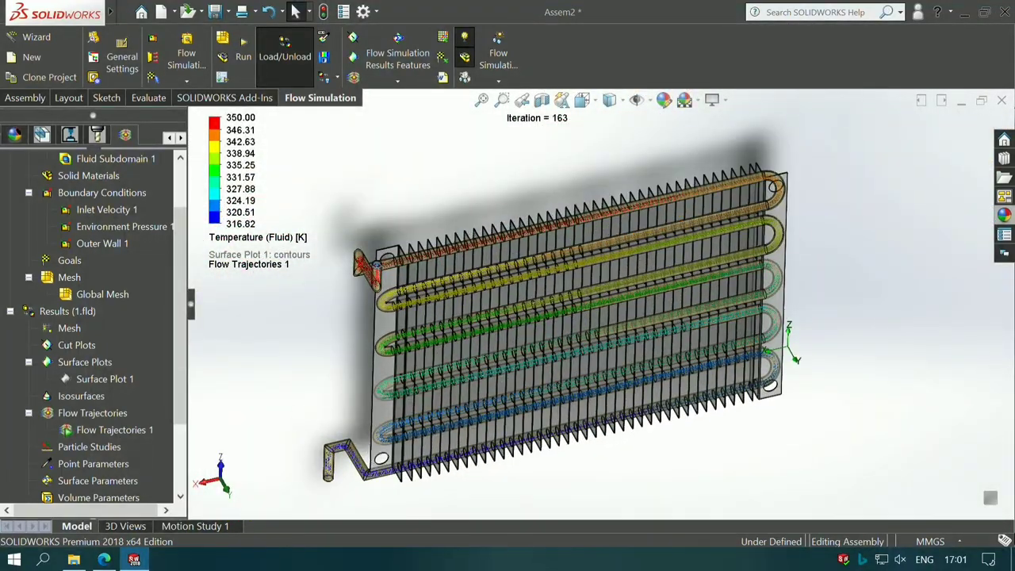
ctrl+middle_drag(426, 348, 510, 328)
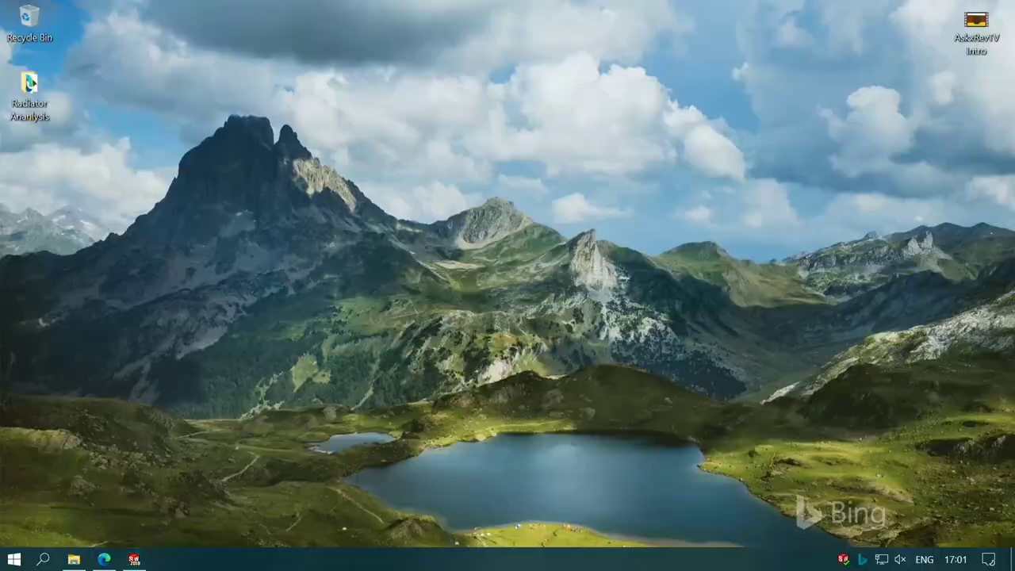
right_click(418, 268)
click(464, 337)
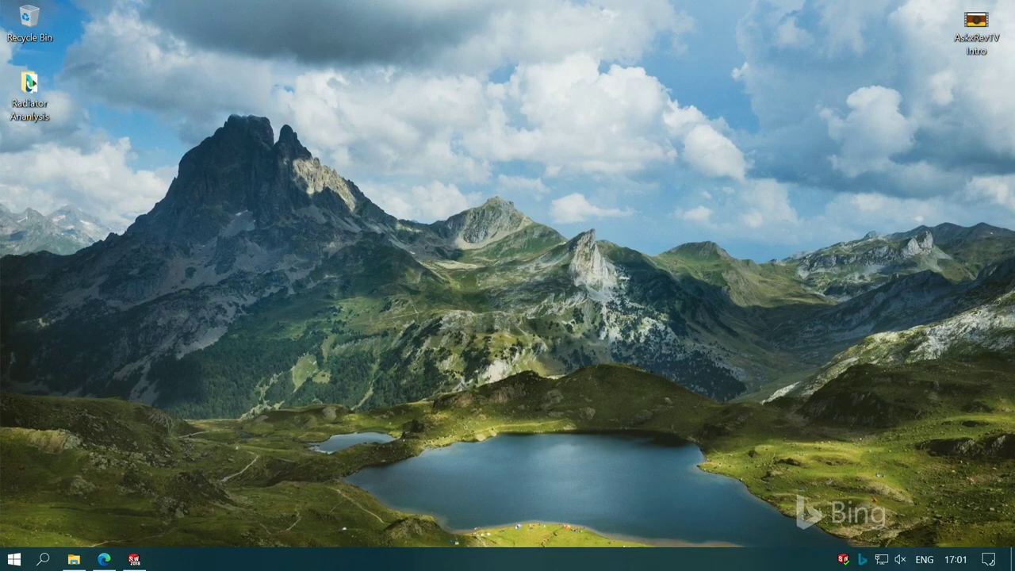